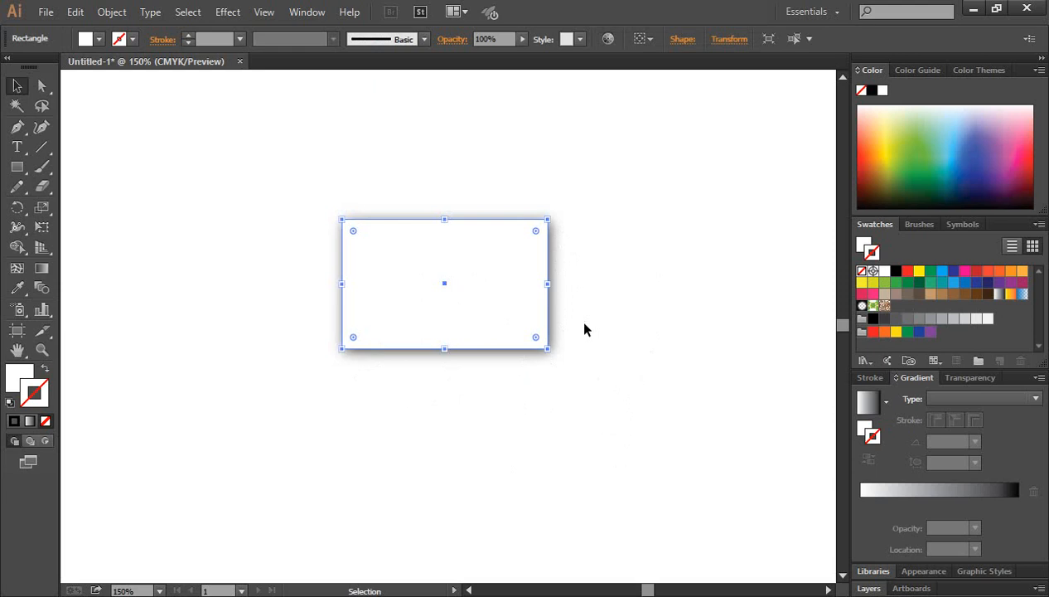
{"action": "left_click", "coordinate": [584, 323]}
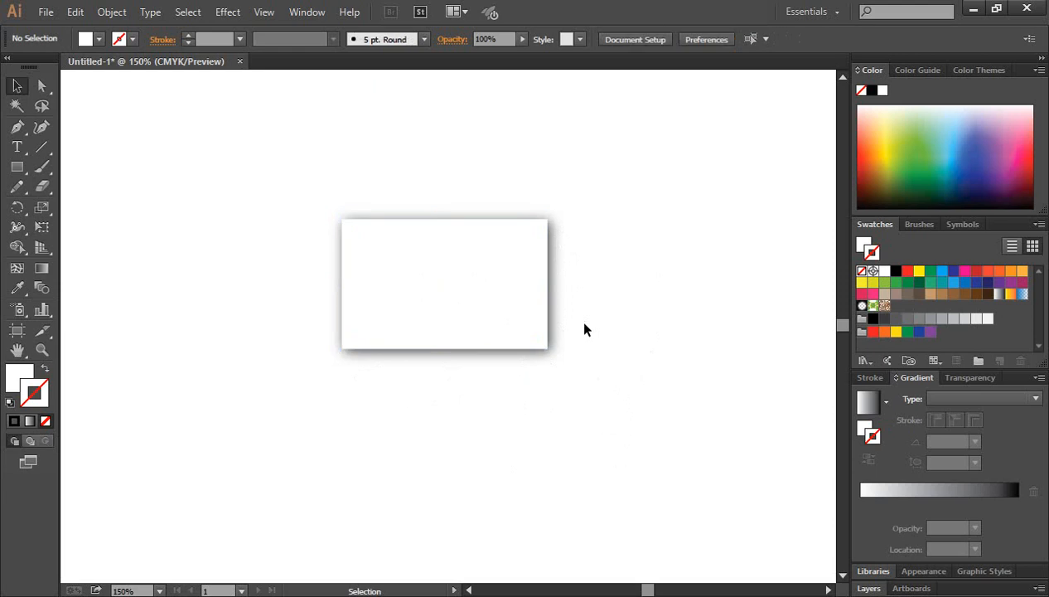
{"action": "left_click_drag", "start_coordinate": [631, 416], "coordinate": [425, 292]}
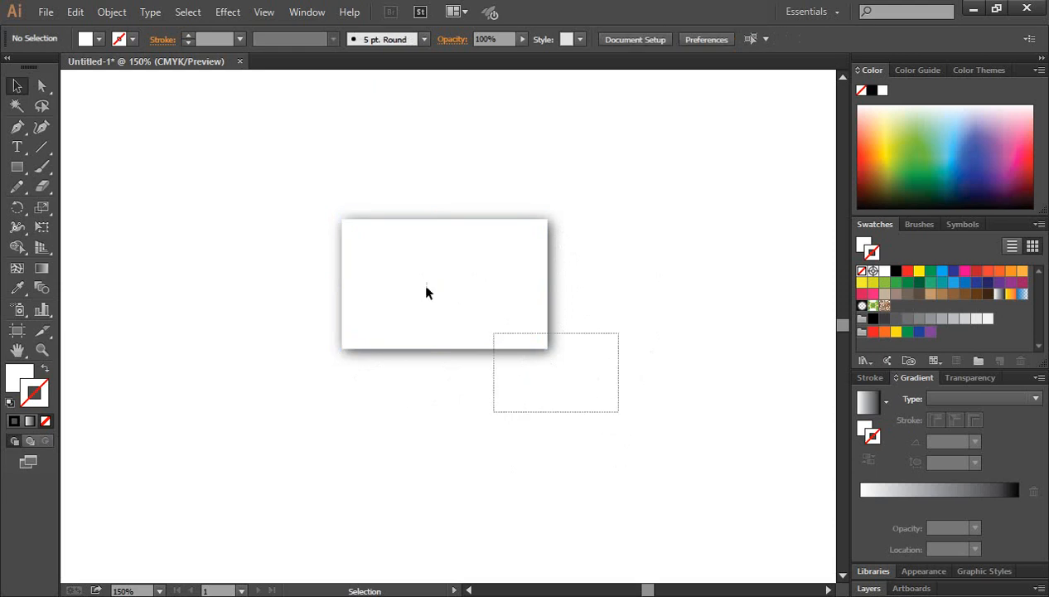
{"action": "left_click", "coordinate": [616, 379]}
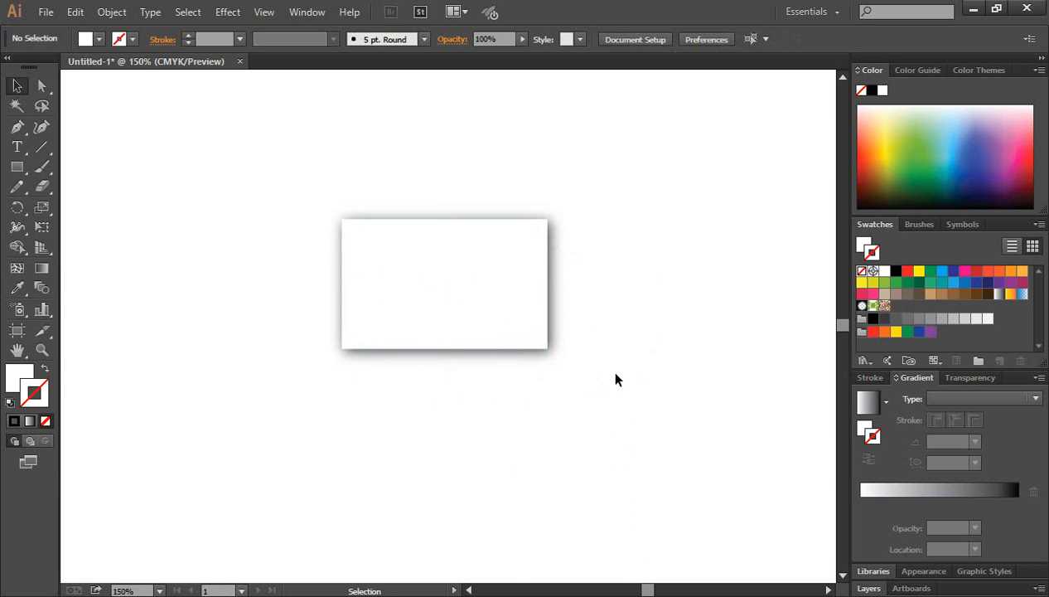
{"action": "left_click", "coordinate": [473, 316]}
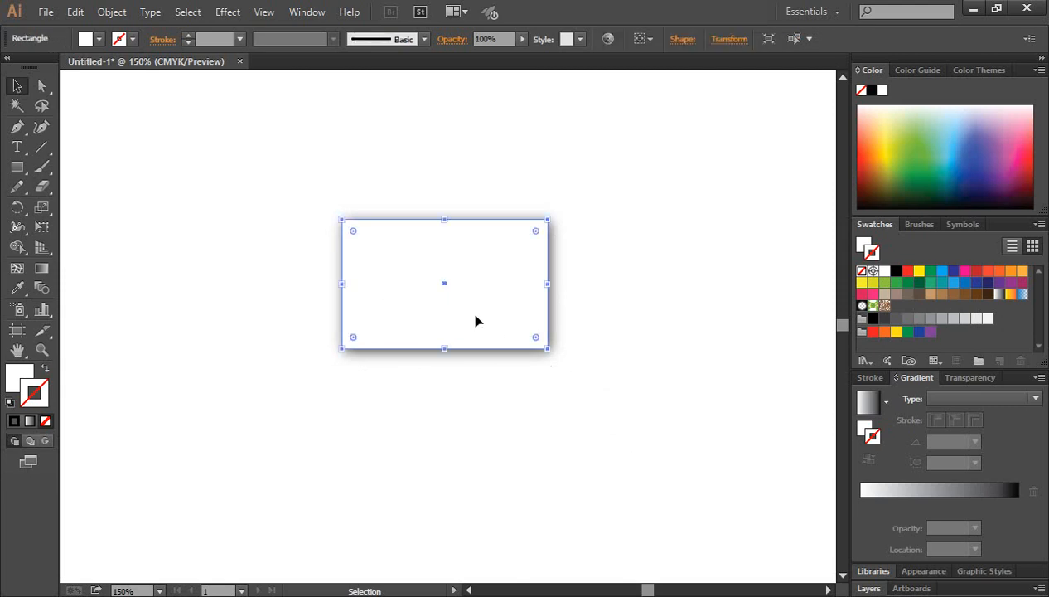
{"action": "left_click", "coordinate": [668, 368]}
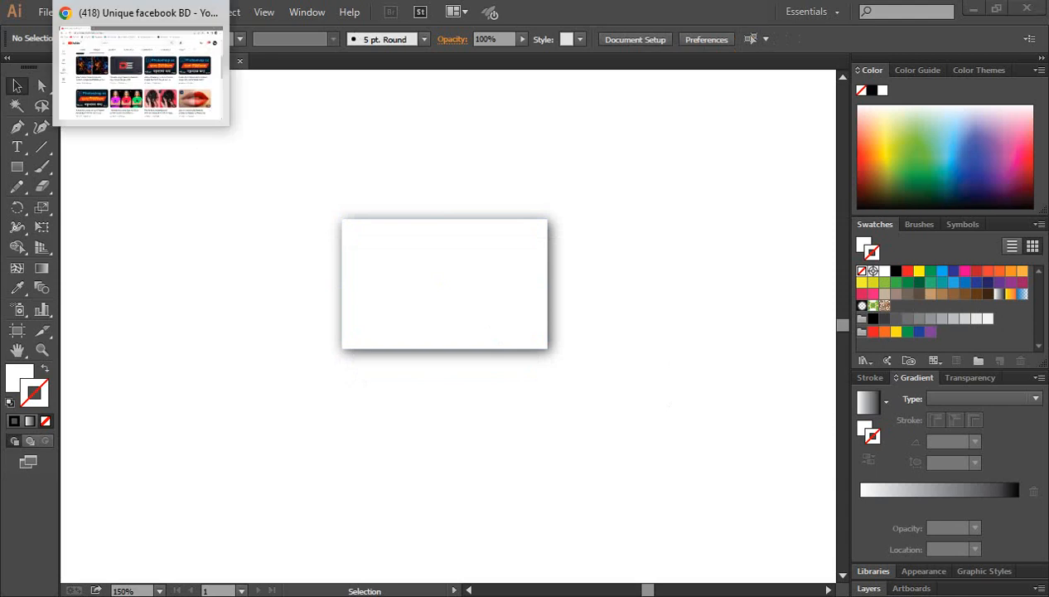
Switch to Chrome, look through the YouTube channel's uploaded videos, and return to Illustrator.
{"action": "left_click", "coordinate": [141, 1]}
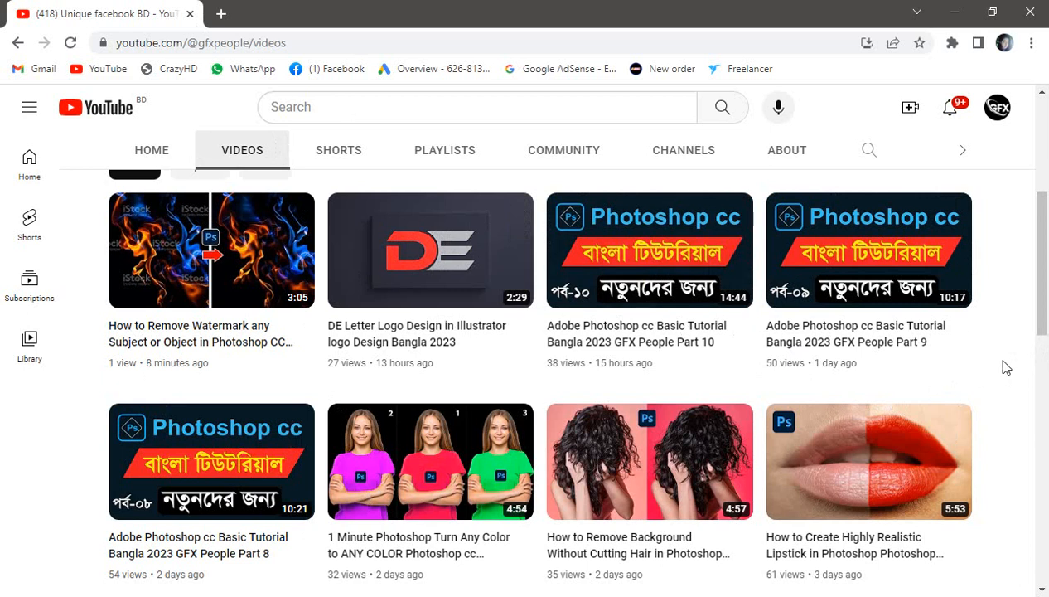
{"action": "scroll", "coordinate": [1006, 370], "scroll_direction": "down", "scroll_amount": 1}
{"action": "scroll", "coordinate": [1007, 372], "scroll_direction": "down", "scroll_amount": 2}
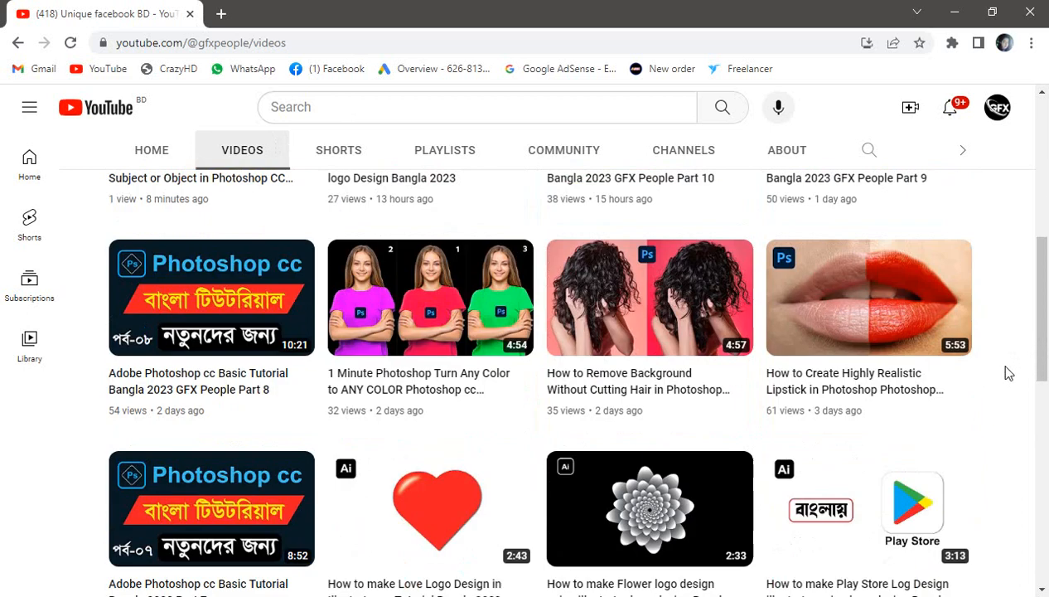
{"action": "scroll", "coordinate": [1008, 372], "scroll_direction": "down", "scroll_amount": 2}
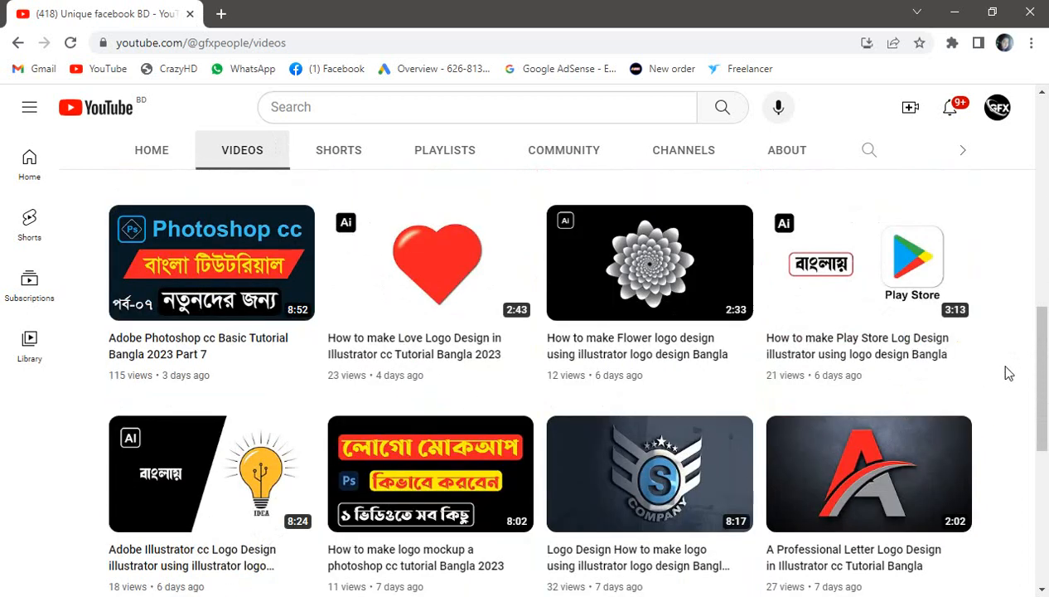
{"action": "scroll", "coordinate": [1007, 373], "scroll_direction": "down", "scroll_amount": 1}
{"action": "scroll", "coordinate": [1007, 375], "scroll_direction": "down", "scroll_amount": 5}
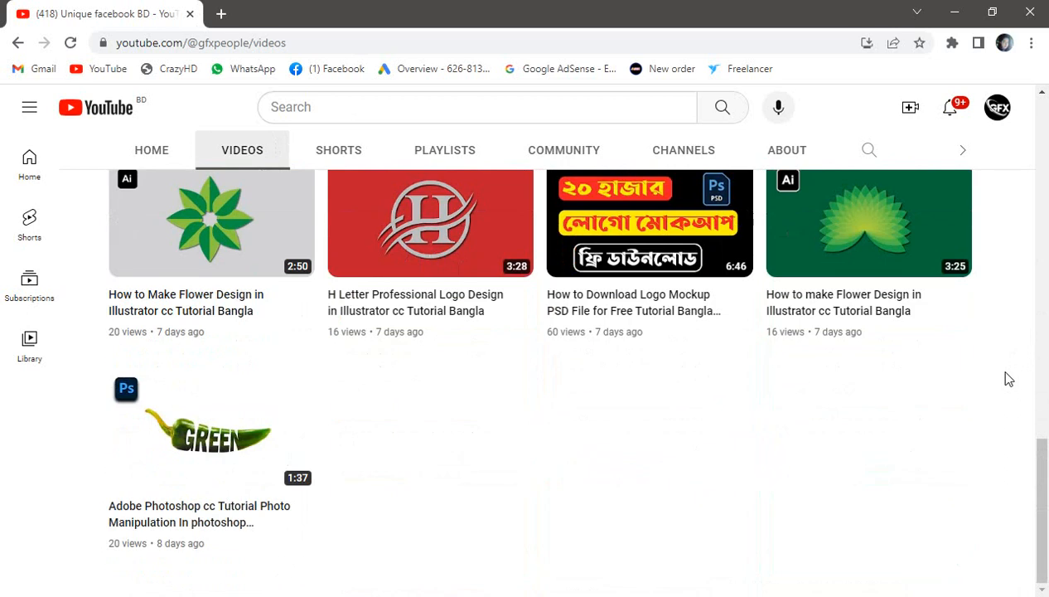
{"action": "scroll", "coordinate": [1007, 379], "scroll_direction": "up", "scroll_amount": 10}
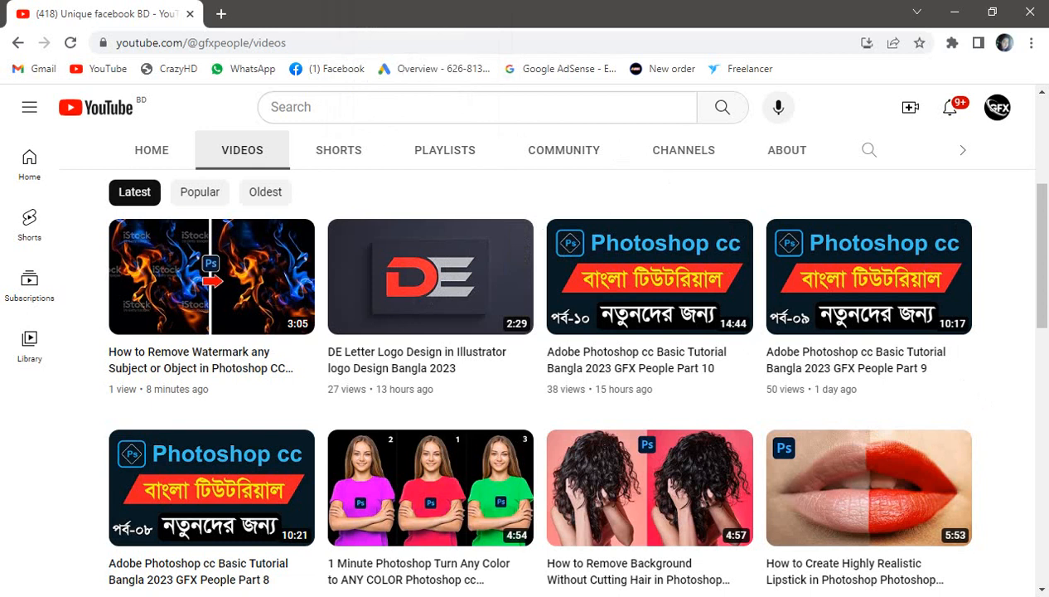
{"action": "mouse_move", "coordinate": [421, 3]}
{"action": "left_click", "coordinate": [421, 68]}
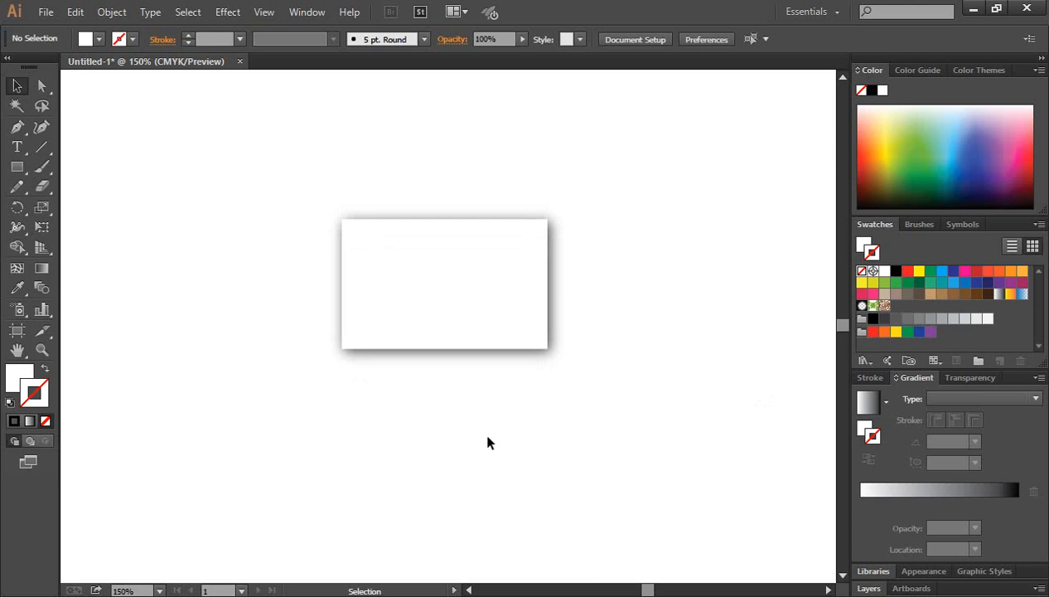
Delete the existing white rectangle with the drop shadow from the artboard.
{"action": "left_click", "coordinate": [429, 307]}
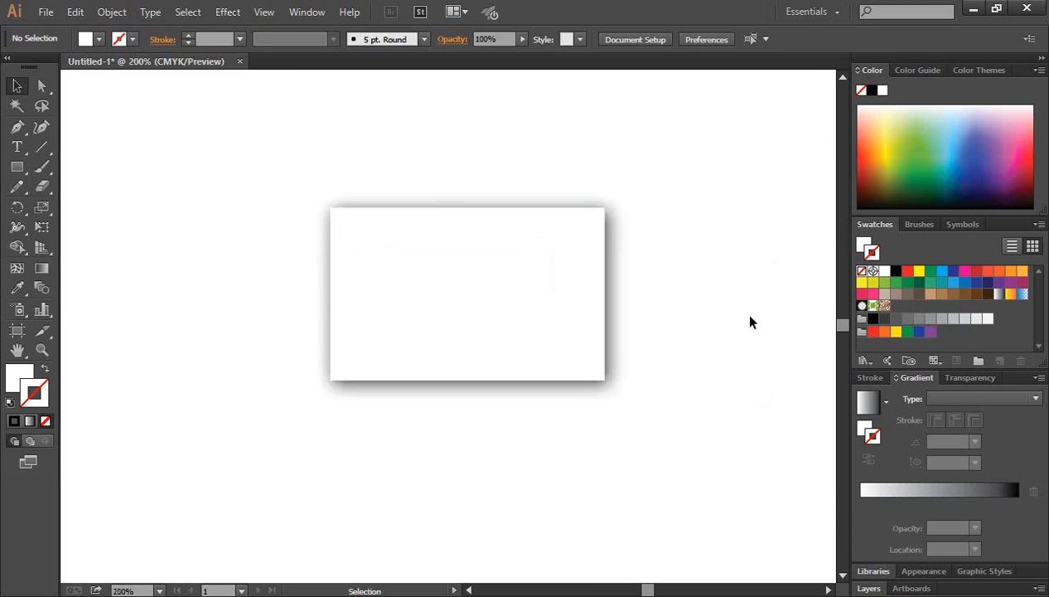
{"action": "left_click", "coordinate": [621, 386]}
{"action": "left_click", "coordinate": [721, 436]}
{"action": "left_click_drag", "start_coordinate": [724, 436], "coordinate": [252, 164]}
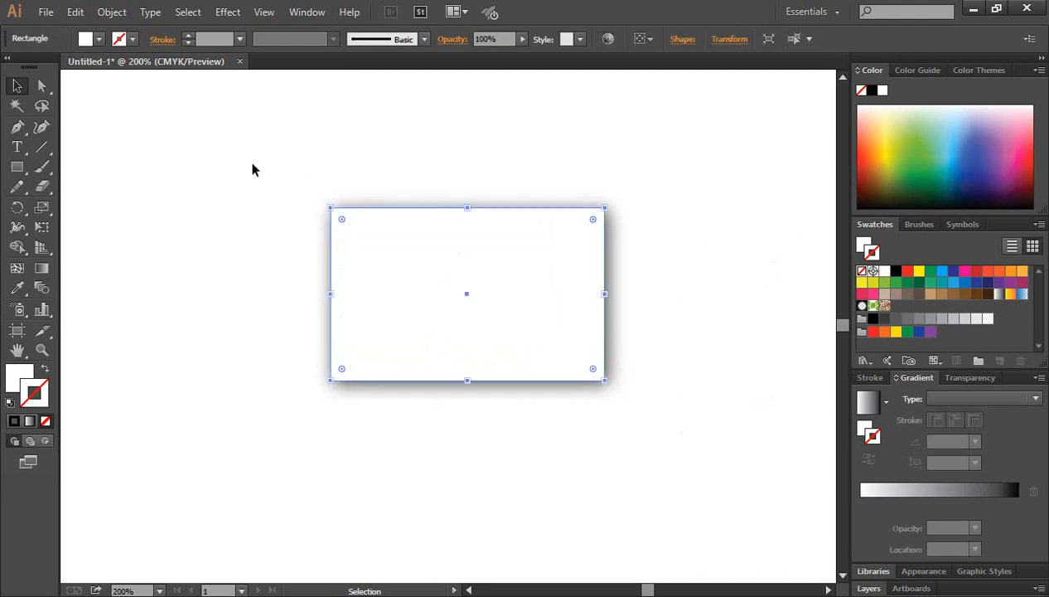
{"action": "key", "text": "Delete"}
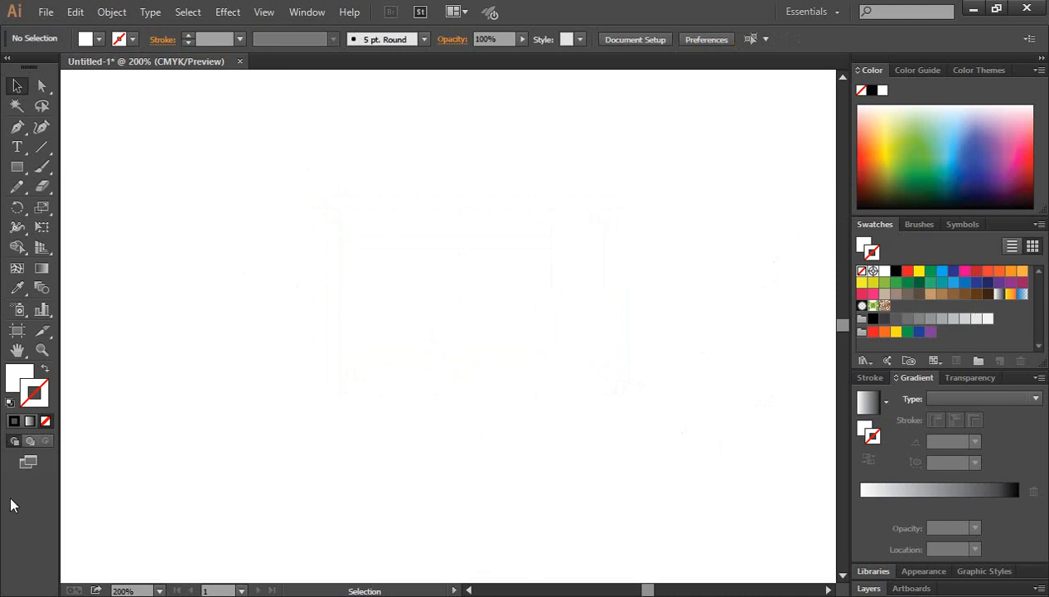
Draw a white rectangle without a stroke near the artboard's middle, narrow it slightly and move it up and to the left.
{"action": "left_click", "coordinate": [12, 176]}
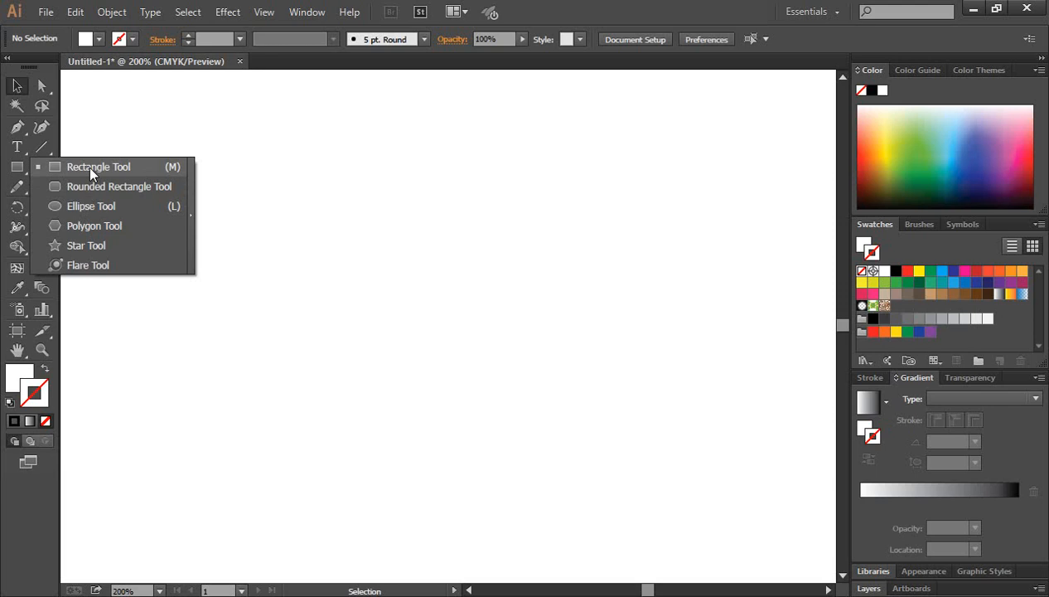
{"action": "left_click", "coordinate": [89, 165]}
{"action": "left_click_drag", "start_coordinate": [304, 247], "coordinate": [522, 361]}
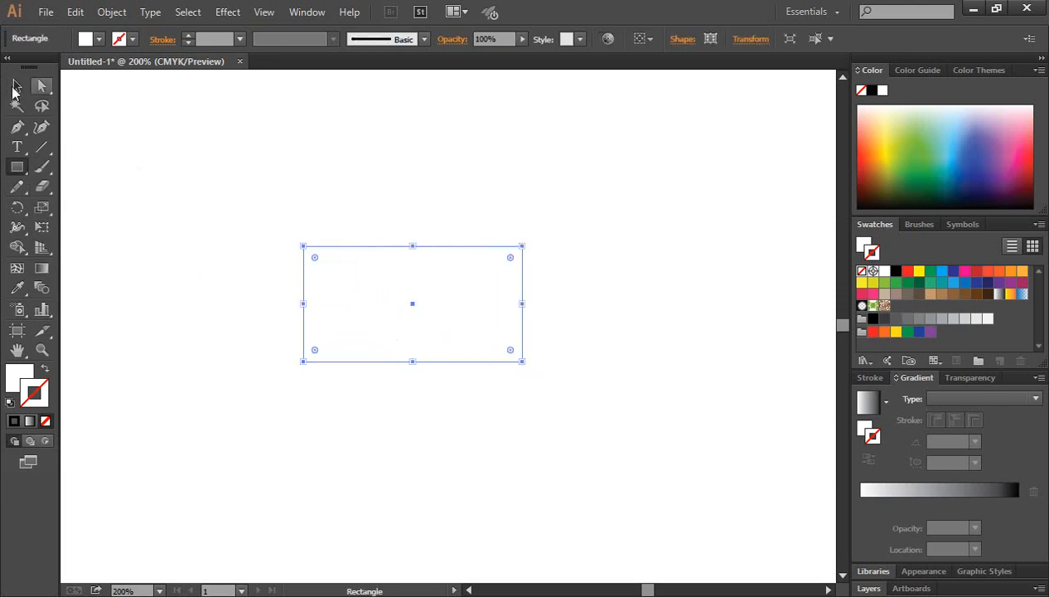
{"action": "left_click", "coordinate": [14, 88]}
{"action": "left_click_drag", "start_coordinate": [304, 303], "coordinate": [332, 304]}
{"action": "left_click_drag", "start_coordinate": [468, 304], "coordinate": [429, 271]}
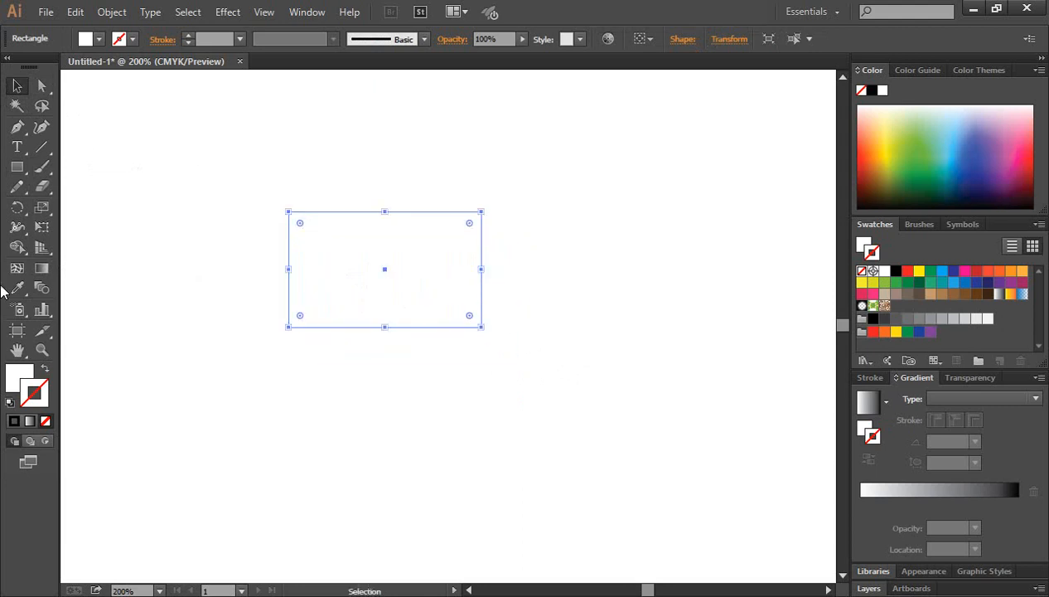
Draw a white circle to the right of the rectangle, vertically centred on it and about equal in height.
{"action": "left_click_drag", "start_coordinate": [16, 167], "coordinate": [81, 209]}
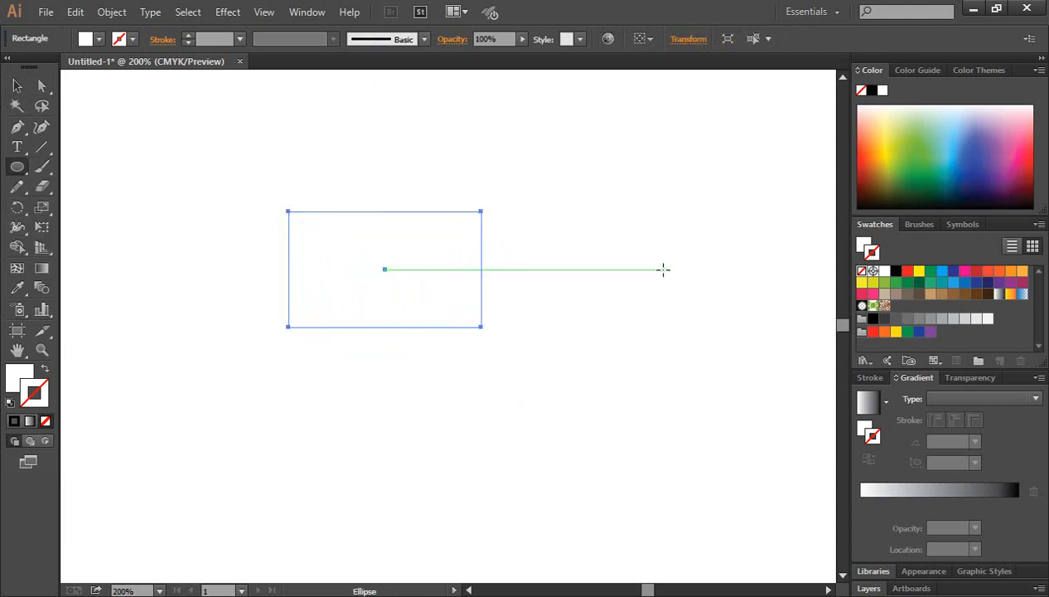
{"action": "left_click_drag", "start_coordinate": [662, 269], "coordinate": [675, 326]}
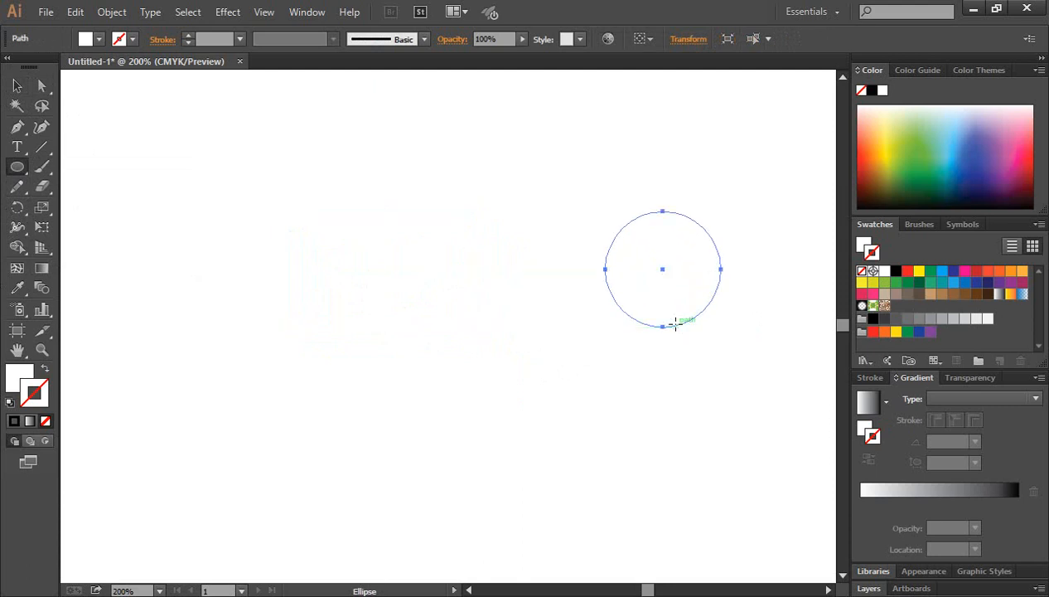
{"action": "key", "text": "ctrl+c"}
Inspect the white rectangle and circle against the white background by selecting them separately and together.
{"action": "left_click", "coordinate": [12, 85]}
{"action": "left_click", "coordinate": [394, 250]}
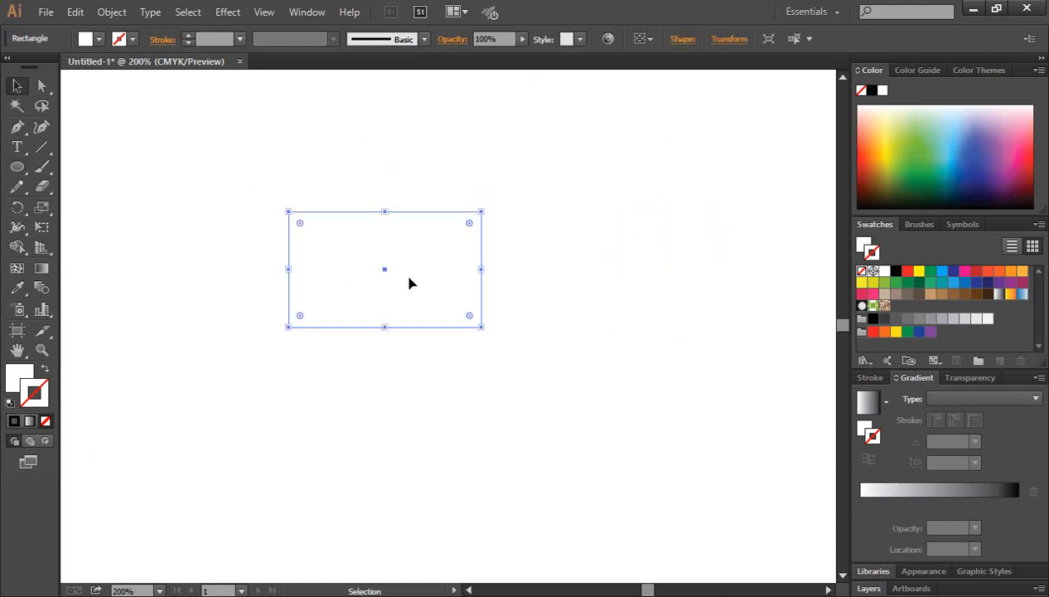
{"action": "left_click", "coordinate": [663, 282]}
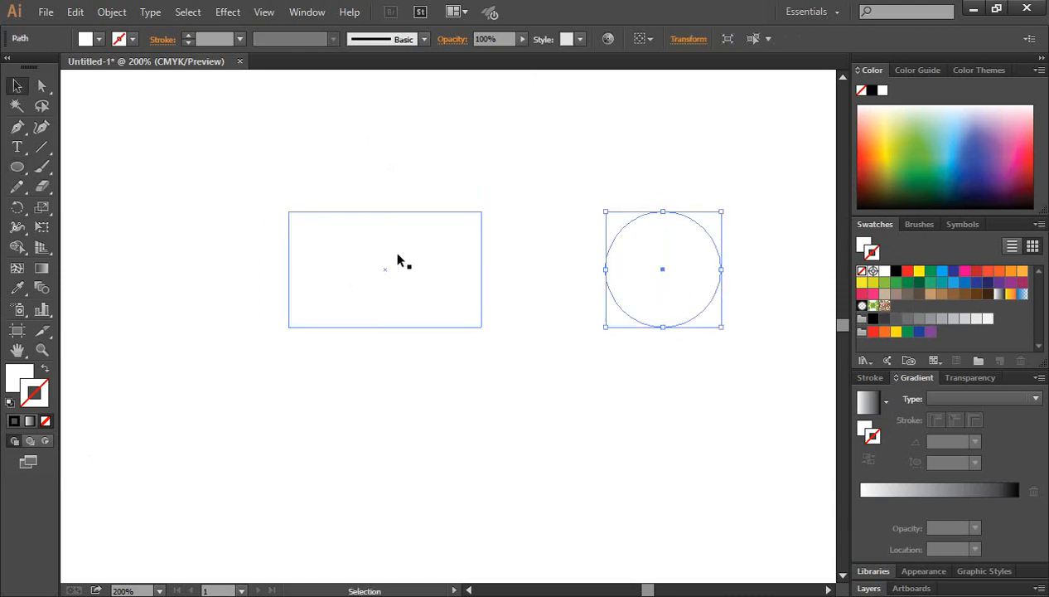
{"action": "left_click", "coordinate": [543, 424]}
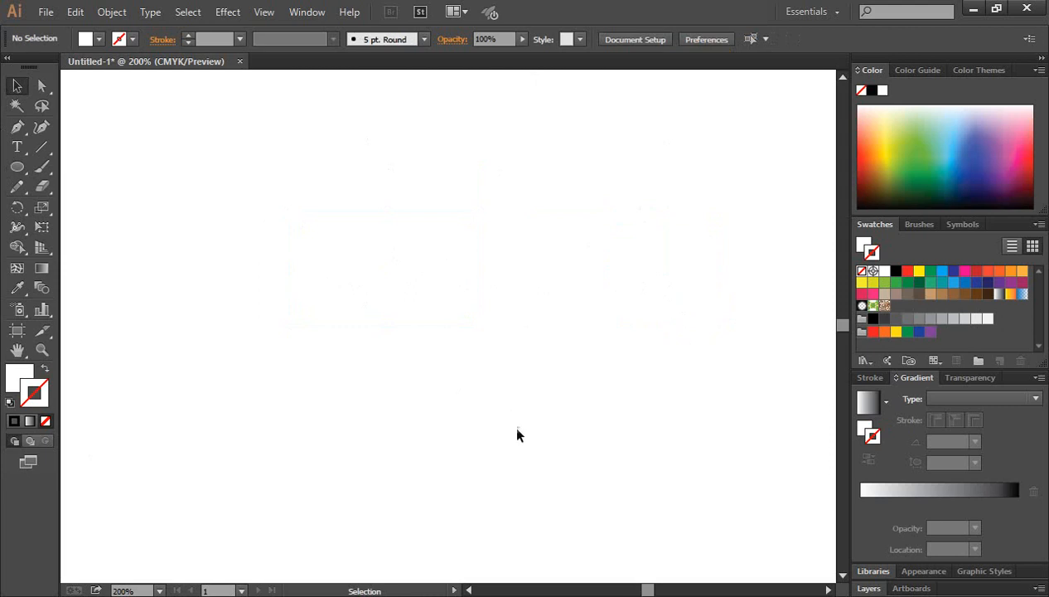
{"action": "left_click", "coordinate": [17, 372]}
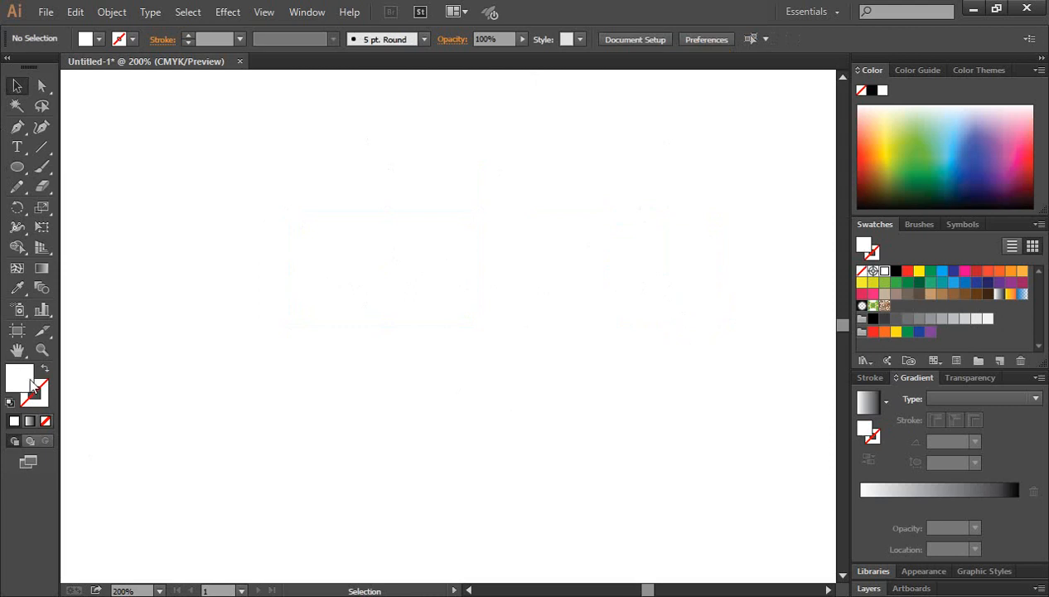
{"action": "left_click_drag", "start_coordinate": [250, 122], "coordinate": [742, 452]}
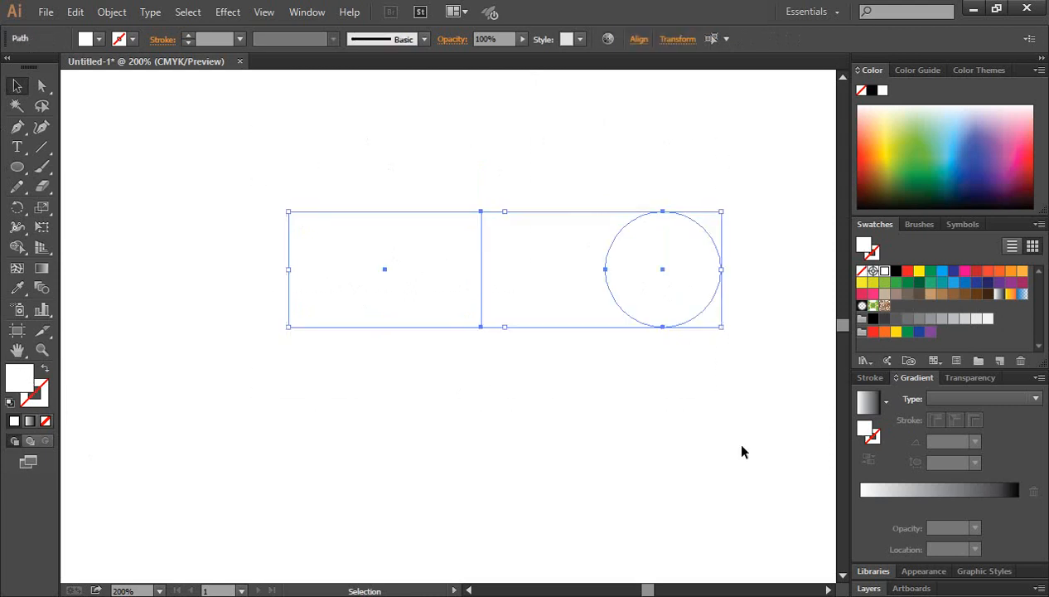
{"action": "left_click", "coordinate": [645, 418]}
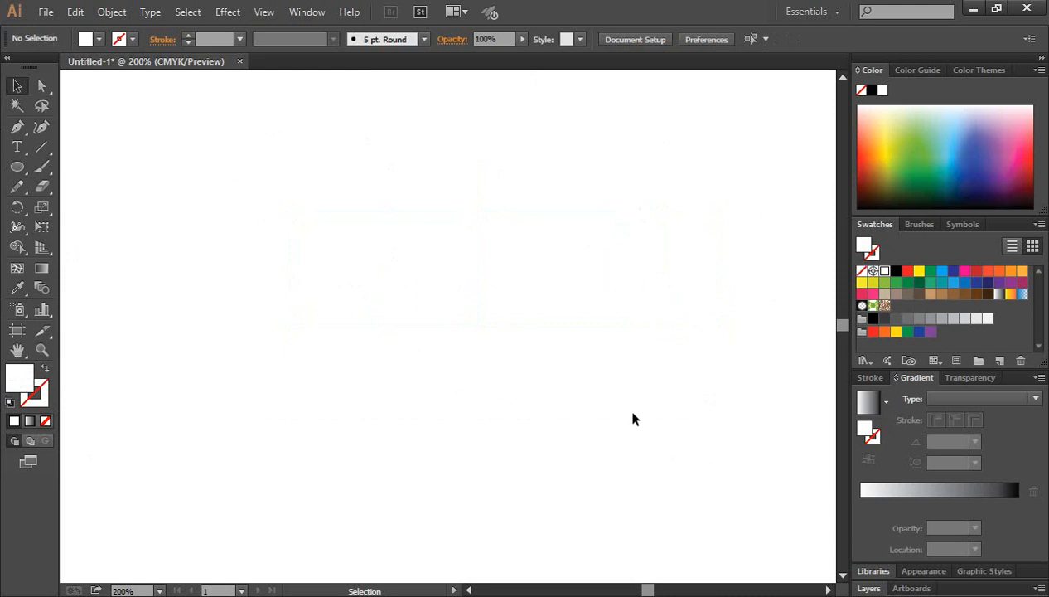
{"action": "left_click", "coordinate": [403, 294]}
{"action": "left_click", "coordinate": [685, 306]}
{"action": "left_click", "coordinate": [411, 274]}
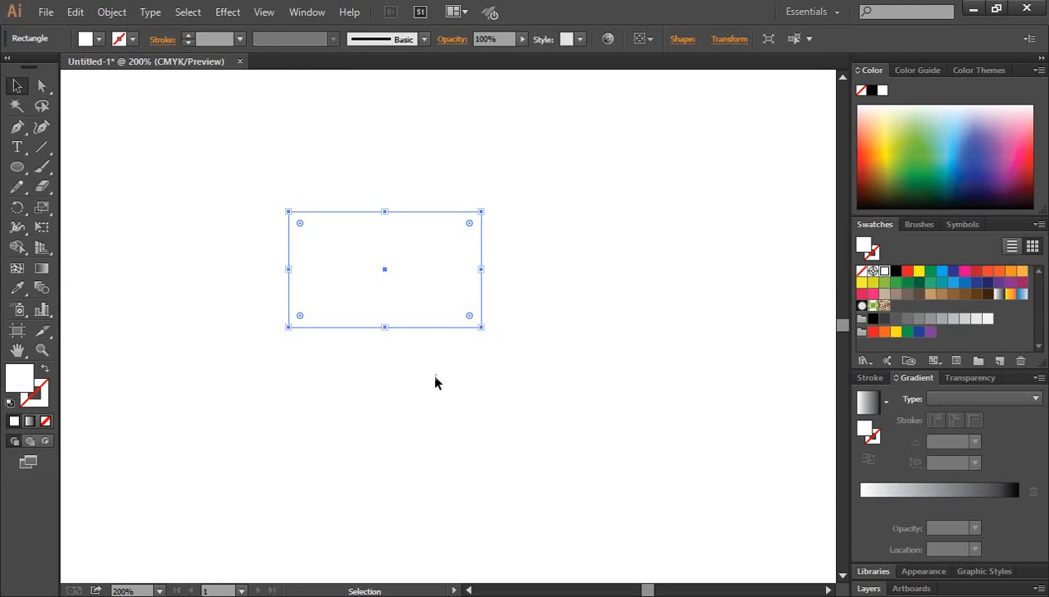
{"action": "left_click", "coordinate": [682, 271]}
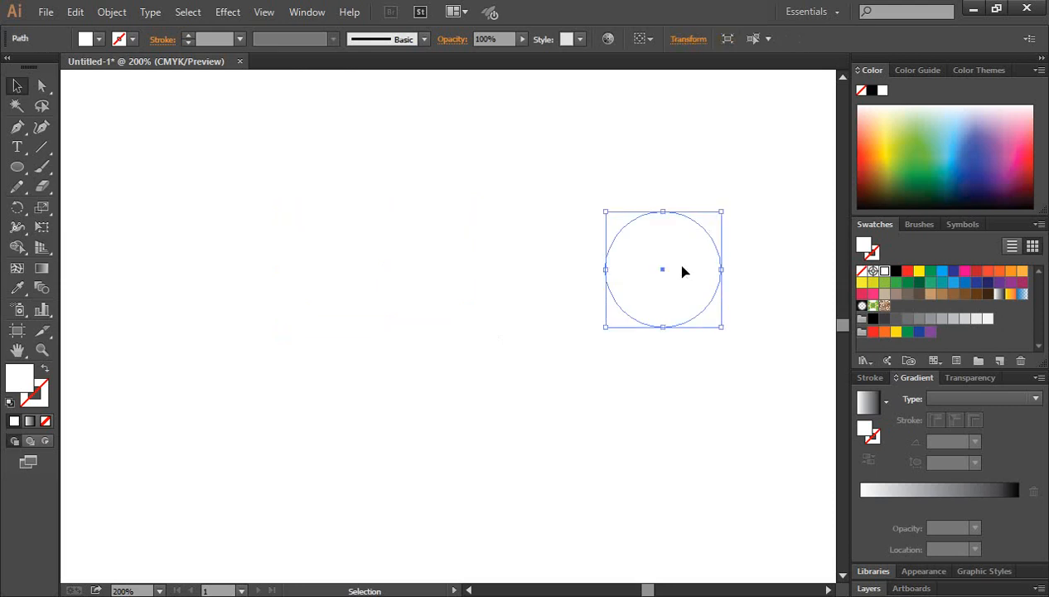
Set up a Drop Shadow effect on the rectangle with X and Y offsets of 5 pt and preview it.
{"action": "left_click", "coordinate": [461, 265]}
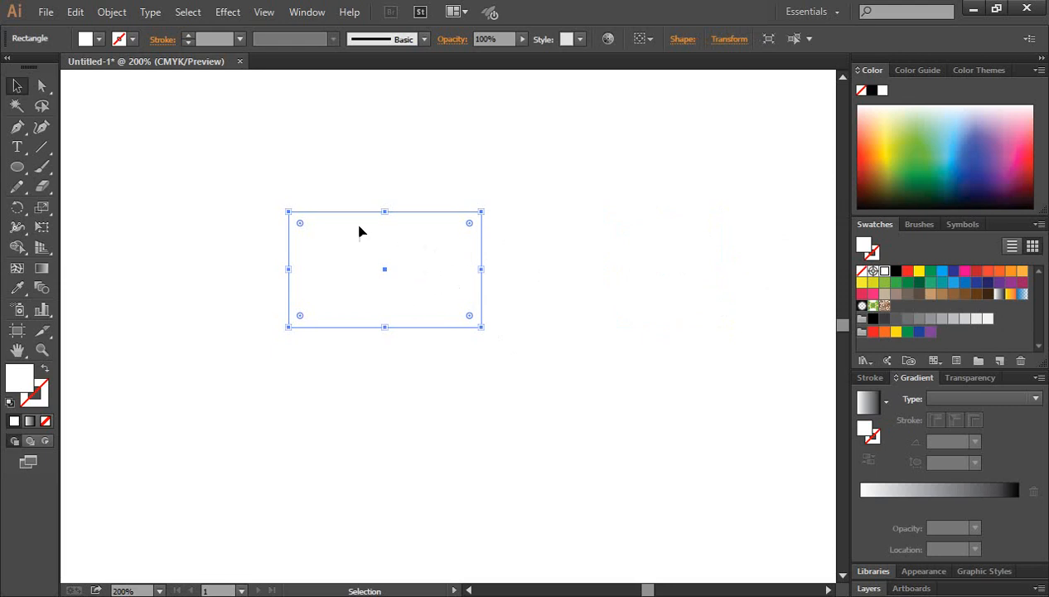
{"action": "left_click", "coordinate": [229, 13]}
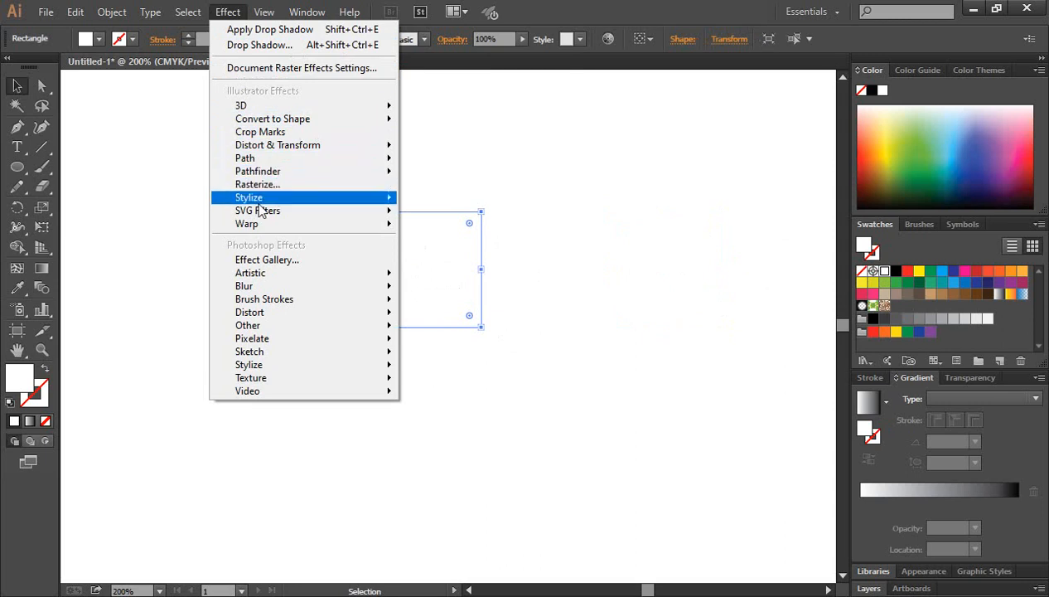
{"action": "mouse_move", "coordinate": [260, 202]}
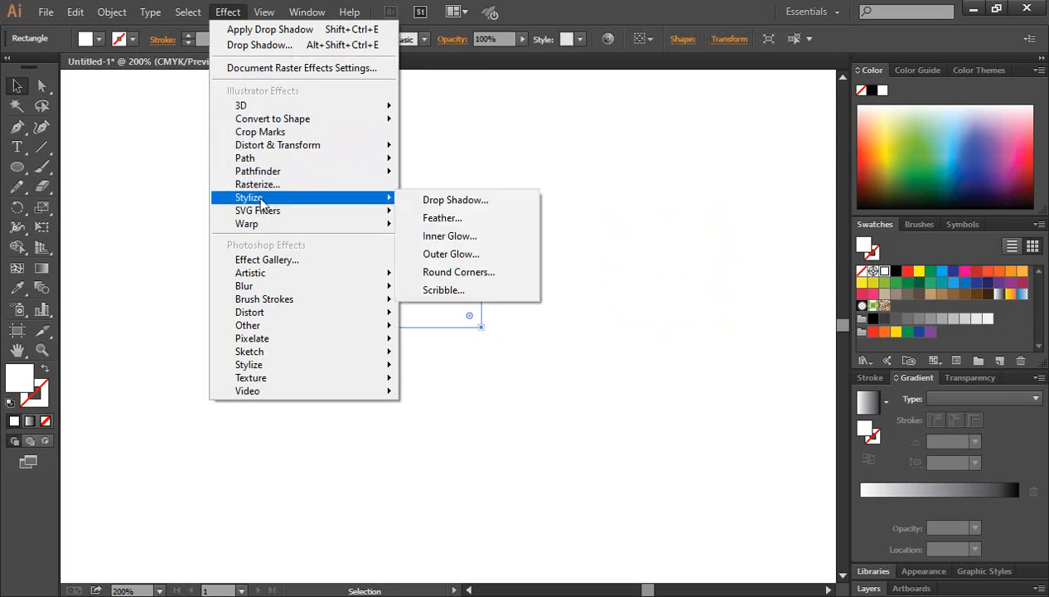
{"action": "left_click", "coordinate": [446, 202]}
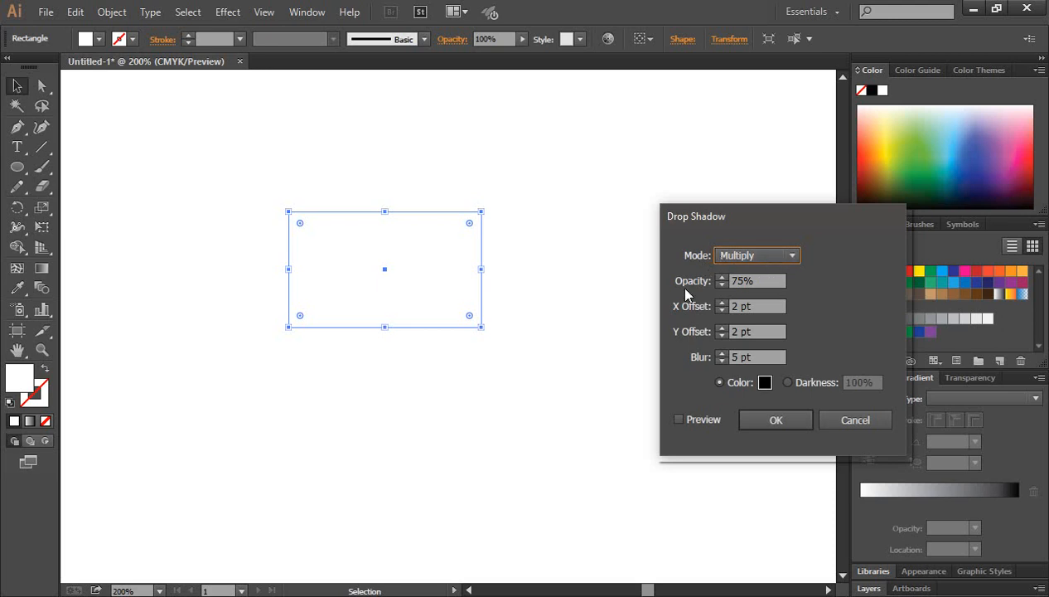
{"action": "left_click_drag", "start_coordinate": [743, 281], "coordinate": [709, 288]}
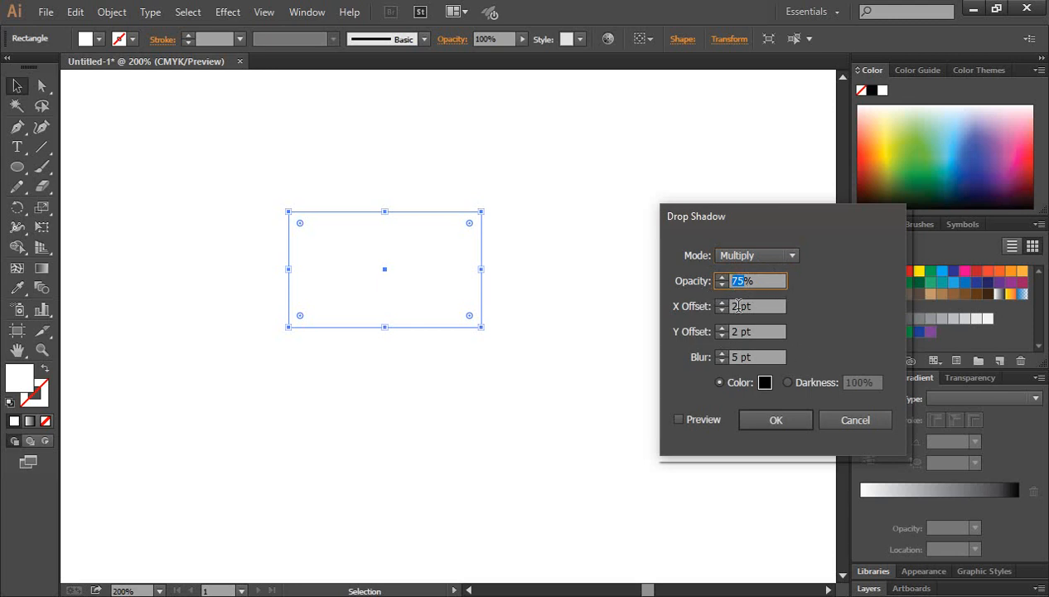
{"action": "left_click_drag", "start_coordinate": [738, 306], "coordinate": [727, 313]}
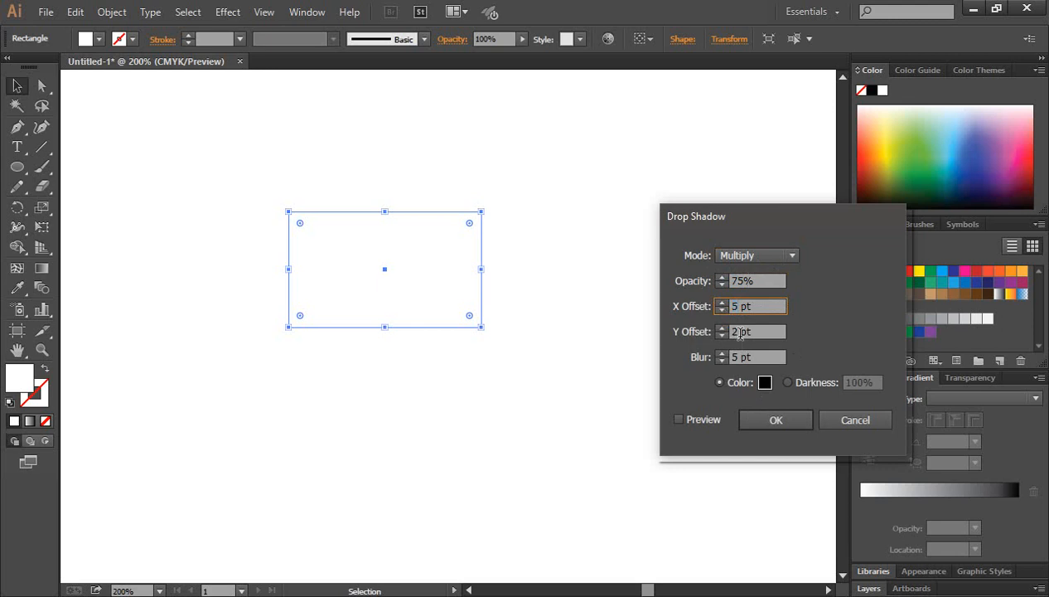
{"action": "type", "text": "5"}
{"action": "key", "text": "Tab"}
{"action": "type", "text": "5"}
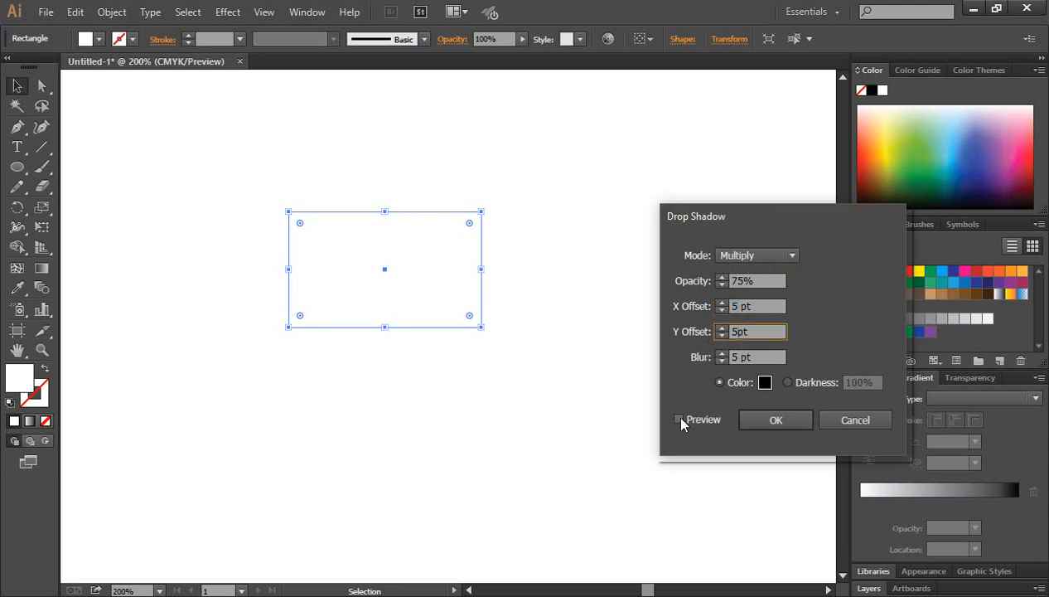
{"action": "left_click", "coordinate": [681, 420]}
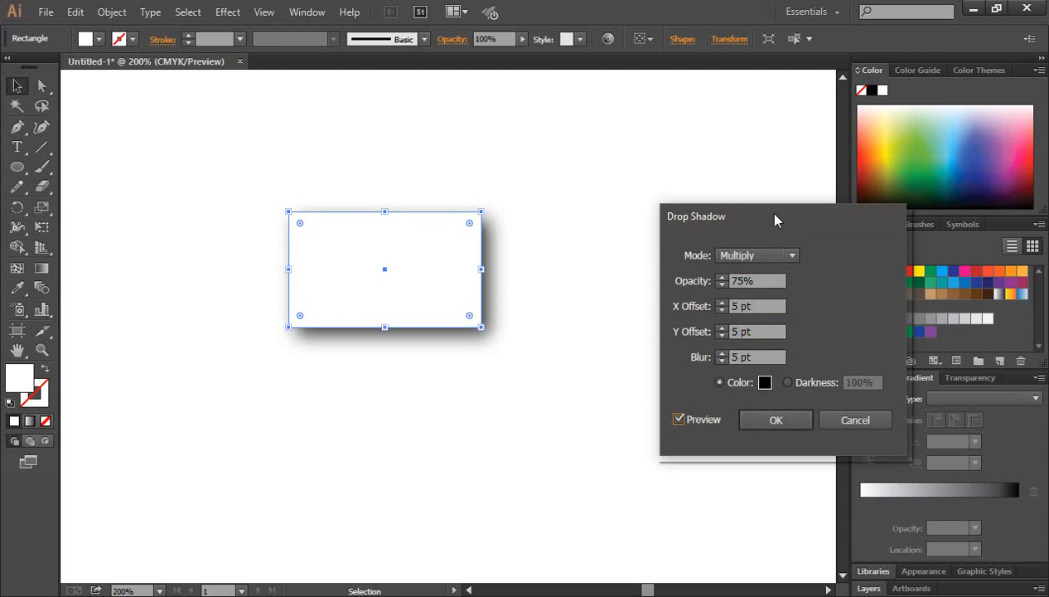
Set the rectangle's drop shadow opacity to 70% and refresh the preview.
{"action": "left_click_drag", "start_coordinate": [775, 217], "coordinate": [746, 165]}
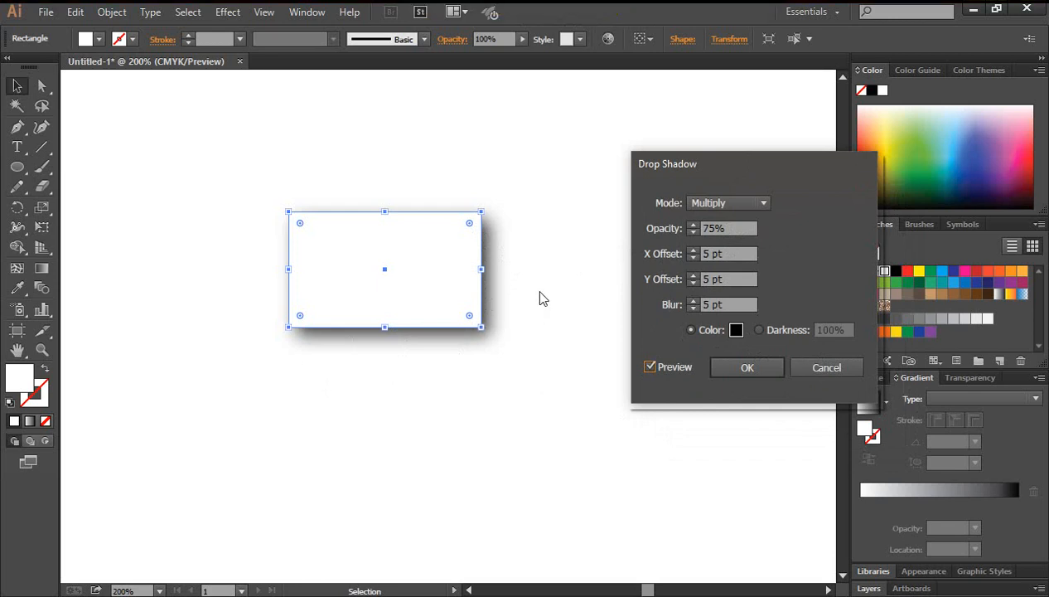
{"action": "double_click", "coordinate": [714, 228]}
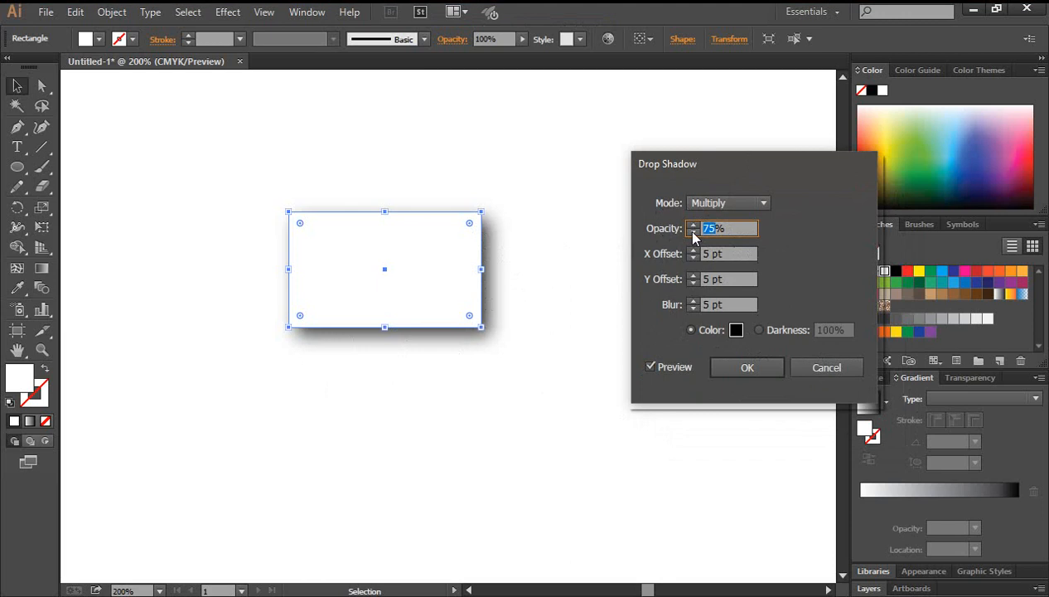
{"action": "type", "text": "70"}
{"action": "left_click", "coordinate": [651, 368]}
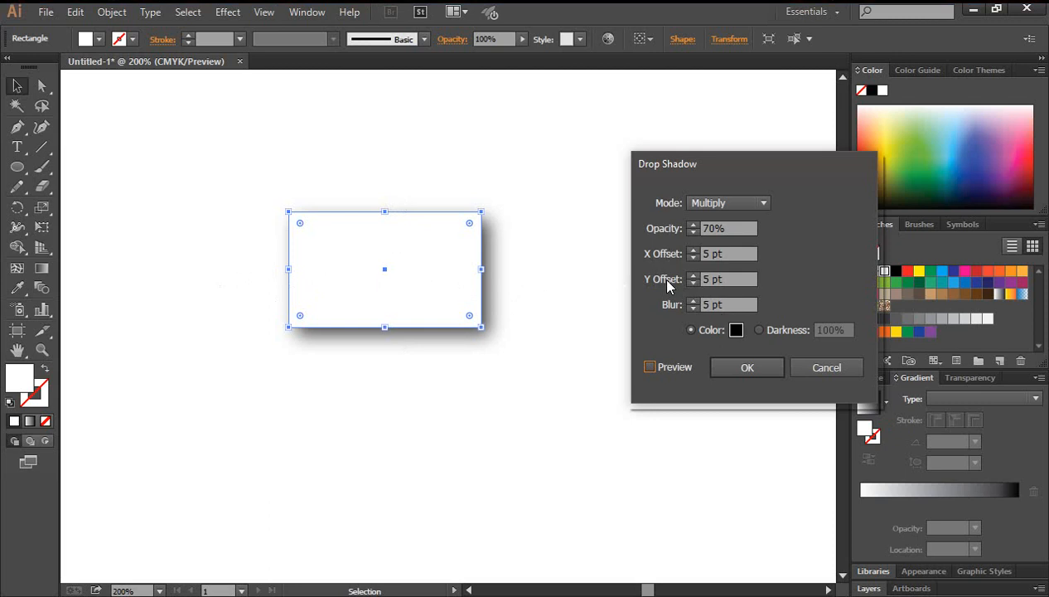
{"action": "left_click", "coordinate": [650, 366]}
Set the rectangle shadow's X and Y offsets to -5 pt and preview the result.
{"action": "double_click", "coordinate": [710, 253]}
{"action": "double_click", "coordinate": [703, 278]}
{"action": "left_click", "coordinate": [704, 254]}
{"action": "type", "text": "-"}
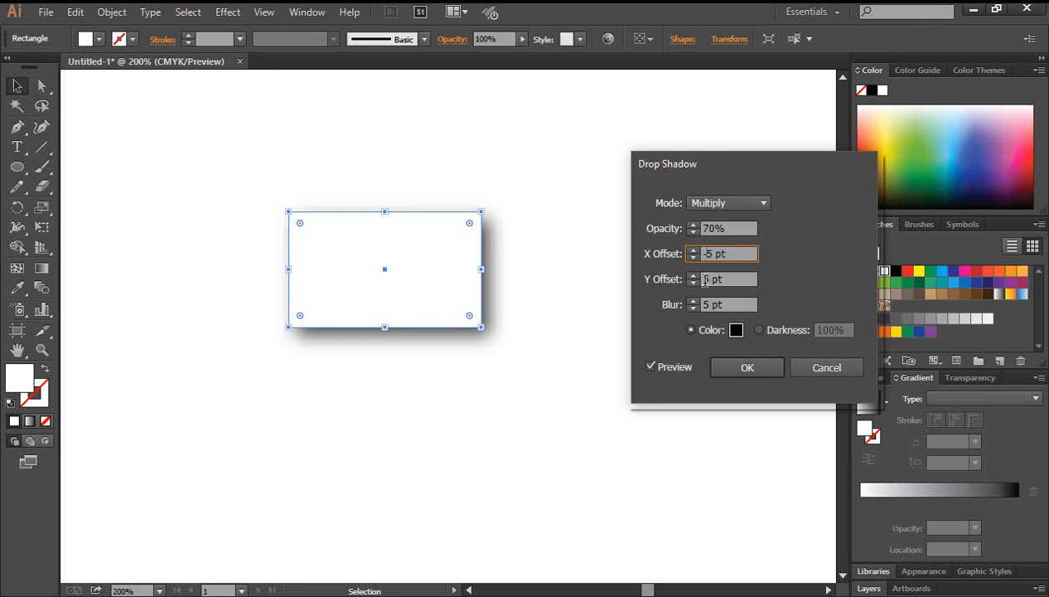
{"action": "left_click", "coordinate": [705, 279]}
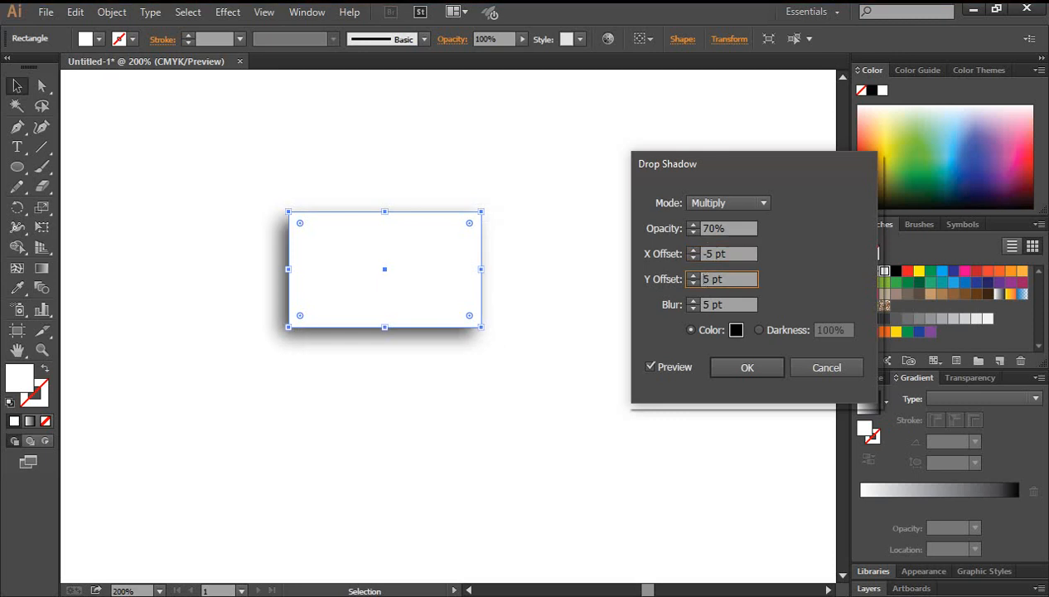
{"action": "type", "text": "-"}
{"action": "left_click", "coordinate": [649, 368]}
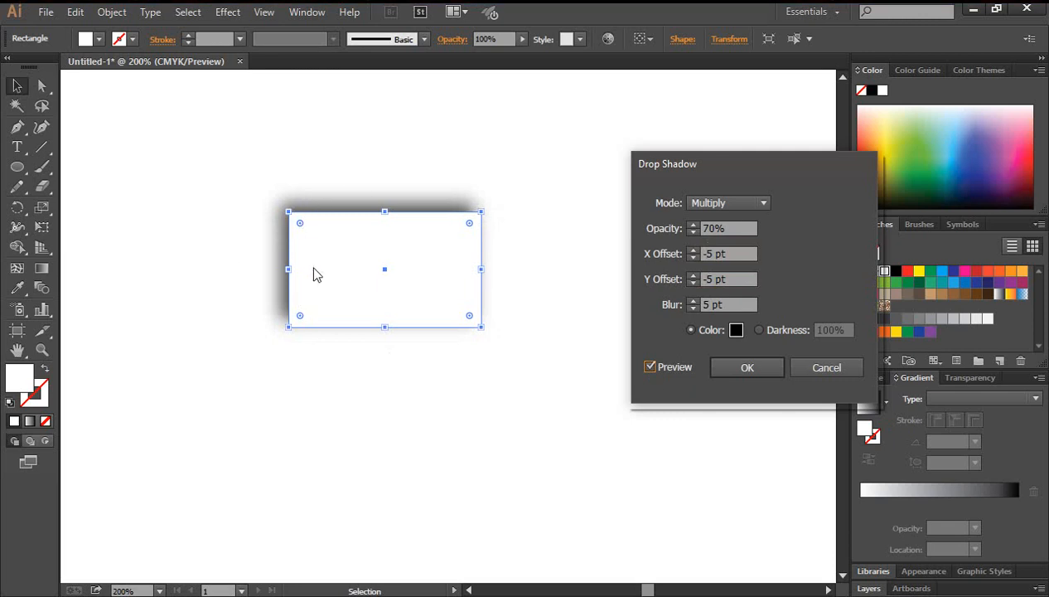
Set the X offset of the rectangle's drop shadow to 2 pt.
{"action": "double_click", "coordinate": [709, 253]}
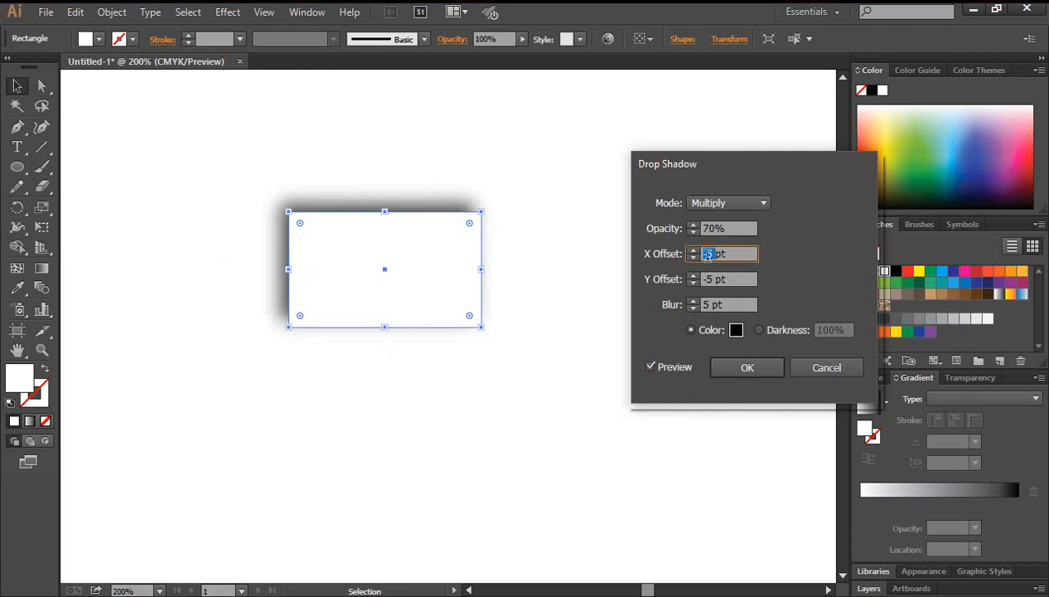
{"action": "left_click", "coordinate": [707, 255]}
{"action": "left_click_drag", "start_coordinate": [710, 253], "coordinate": [701, 254]}
{"action": "left_click", "coordinate": [710, 253]}
{"action": "left_click_drag", "start_coordinate": [714, 278], "coordinate": [680, 283]}
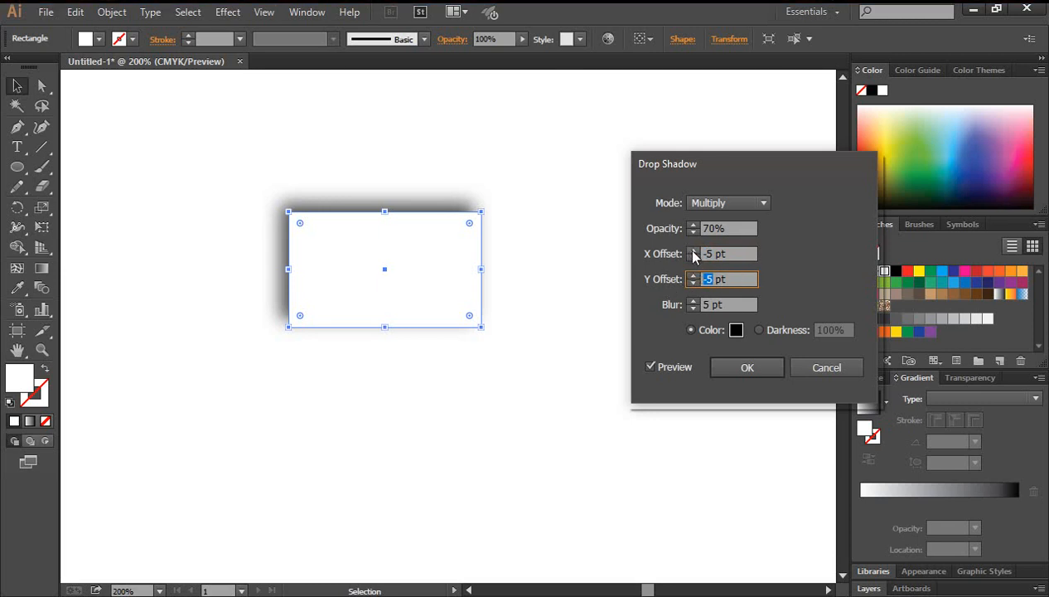
{"action": "left_click", "coordinate": [693, 250]}
{"action": "left_click", "coordinate": [693, 250]}
{"action": "left_click", "coordinate": [692, 250]}
{"action": "left_click", "coordinate": [693, 250]}
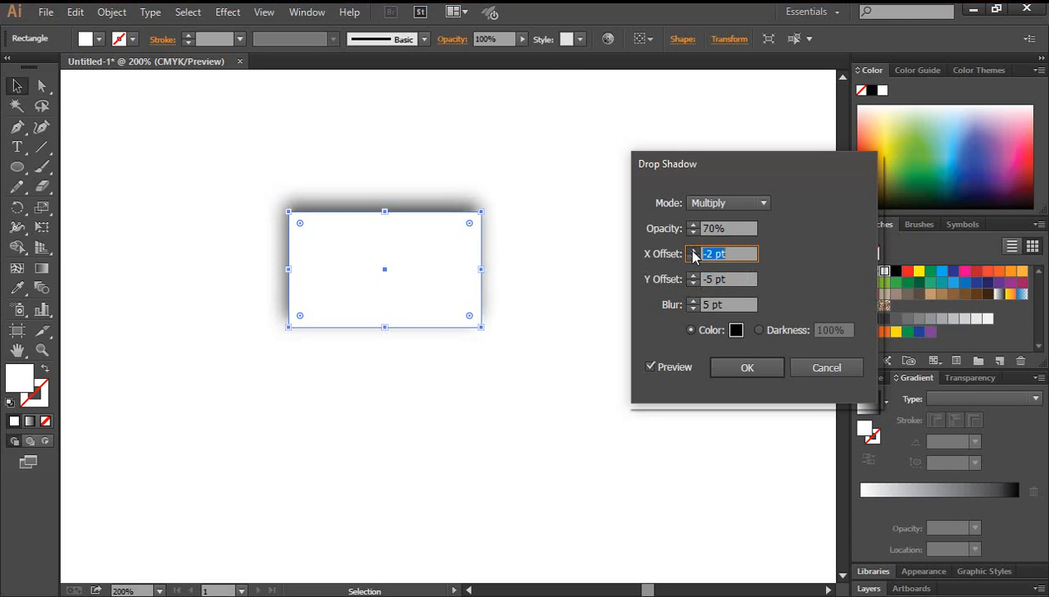
{"action": "left_click", "coordinate": [693, 251]}
{"action": "left_click", "coordinate": [692, 250]}
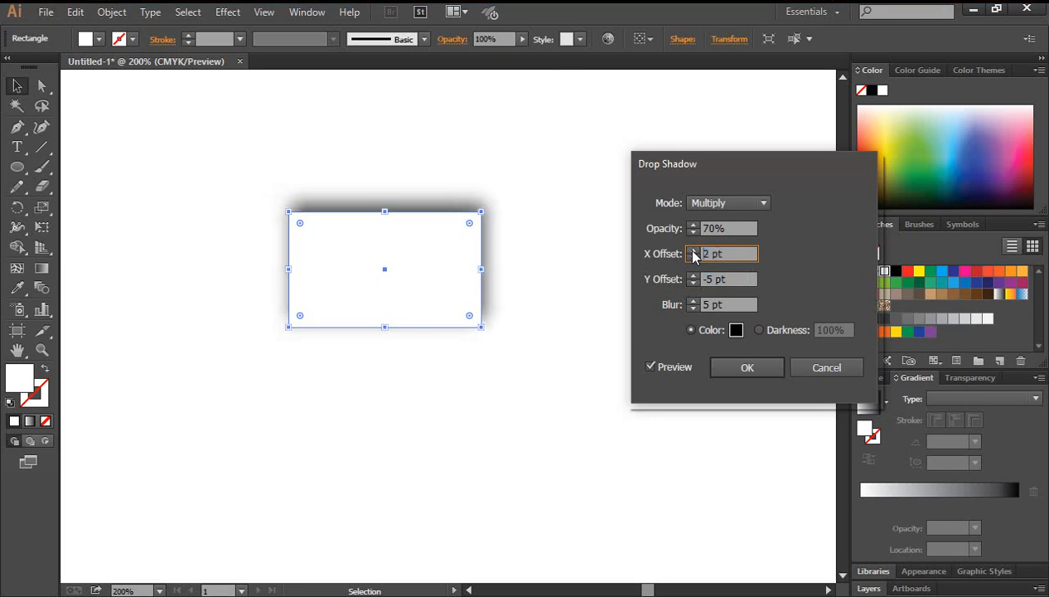
{"action": "left_click", "coordinate": [693, 250]}
Set the Y offset of the rectangle's drop shadow to 2 pt.
{"action": "left_click", "coordinate": [692, 276]}
{"action": "left_click", "coordinate": [692, 276]}
{"action": "left_click", "coordinate": [693, 276]}
{"action": "left_click", "coordinate": [693, 275]}
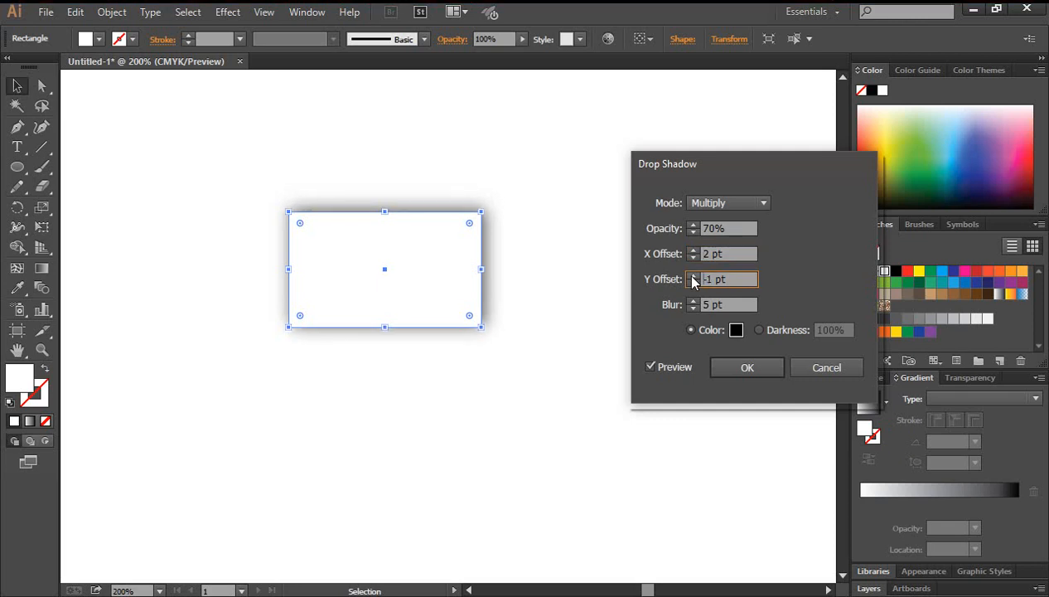
{"action": "left_click", "coordinate": [693, 275]}
{"action": "left_click", "coordinate": [693, 276]}
{"action": "left_click", "coordinate": [693, 276]}
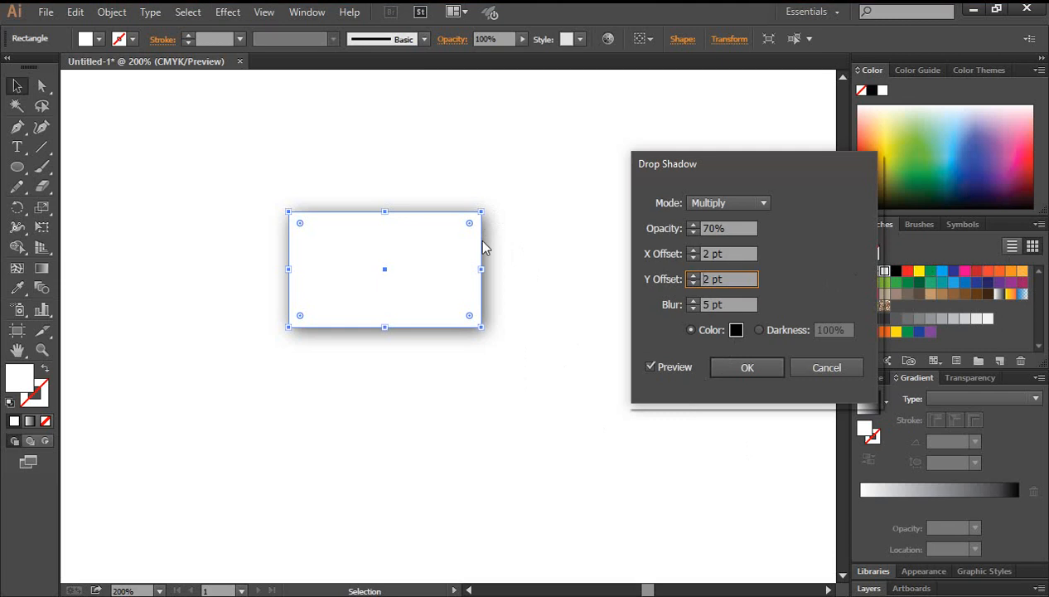
Change the rectangle's shadow colour to pinkish red (F4084C).
{"action": "left_click", "coordinate": [735, 330]}
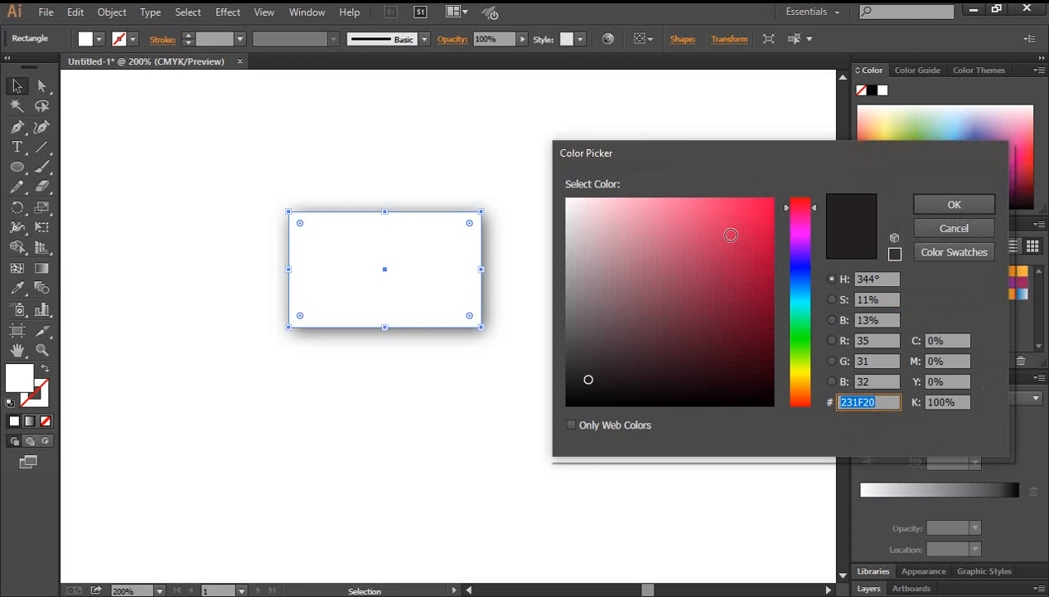
{"action": "left_click", "coordinate": [757, 211]}
{"action": "left_click", "coordinate": [924, 202]}
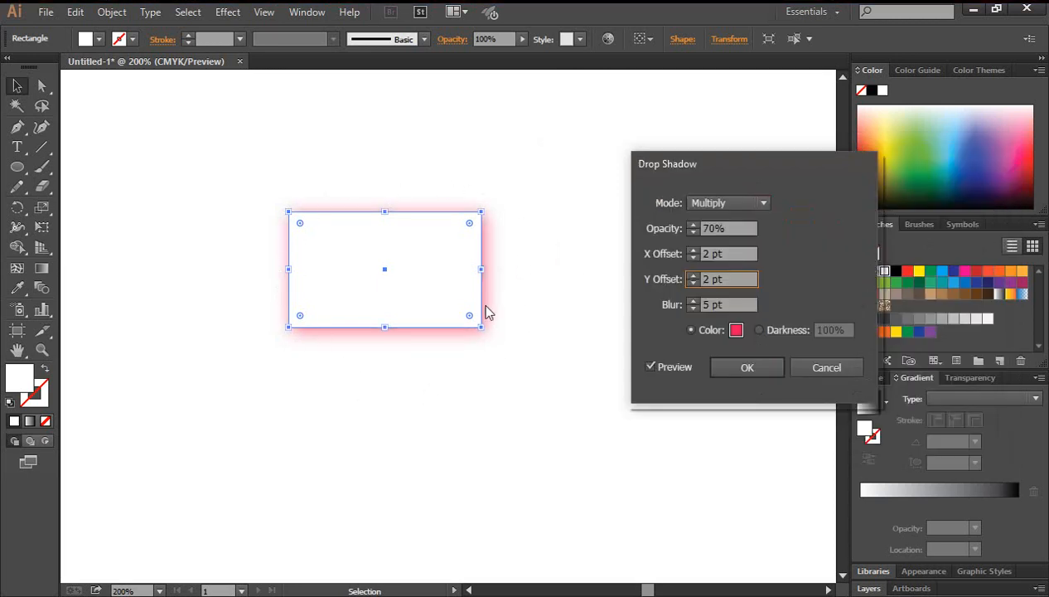
Change the rectangle's shadow colour to bright blue (0328FC).
{"action": "left_click", "coordinate": [736, 329]}
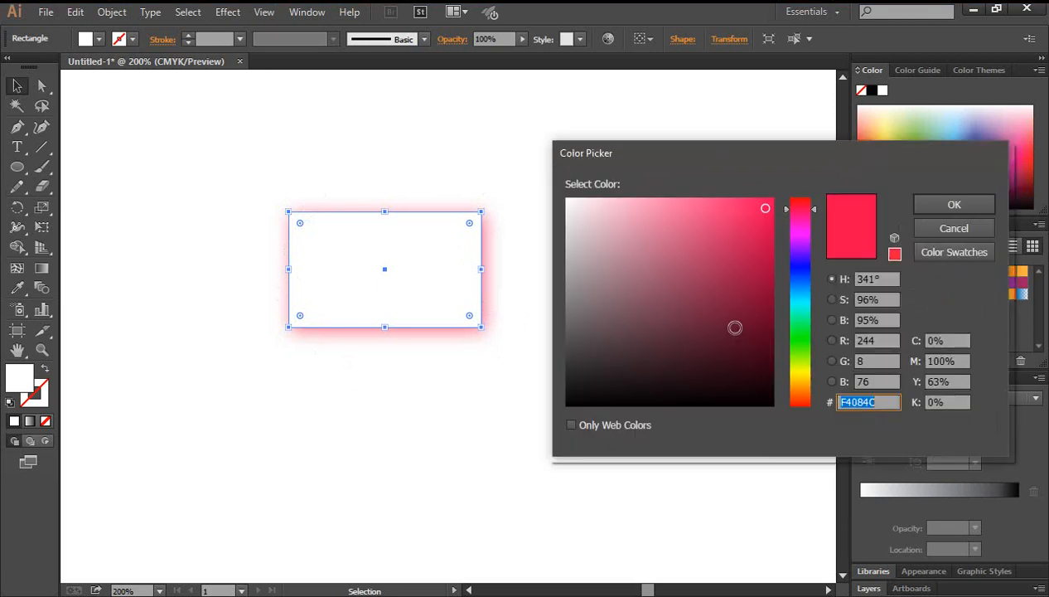
{"action": "left_click", "coordinate": [677, 323]}
{"action": "left_click", "coordinate": [697, 290]}
{"action": "left_click_drag", "start_coordinate": [787, 292], "coordinate": [798, 264]}
{"action": "left_click_drag", "start_coordinate": [757, 215], "coordinate": [771, 199]}
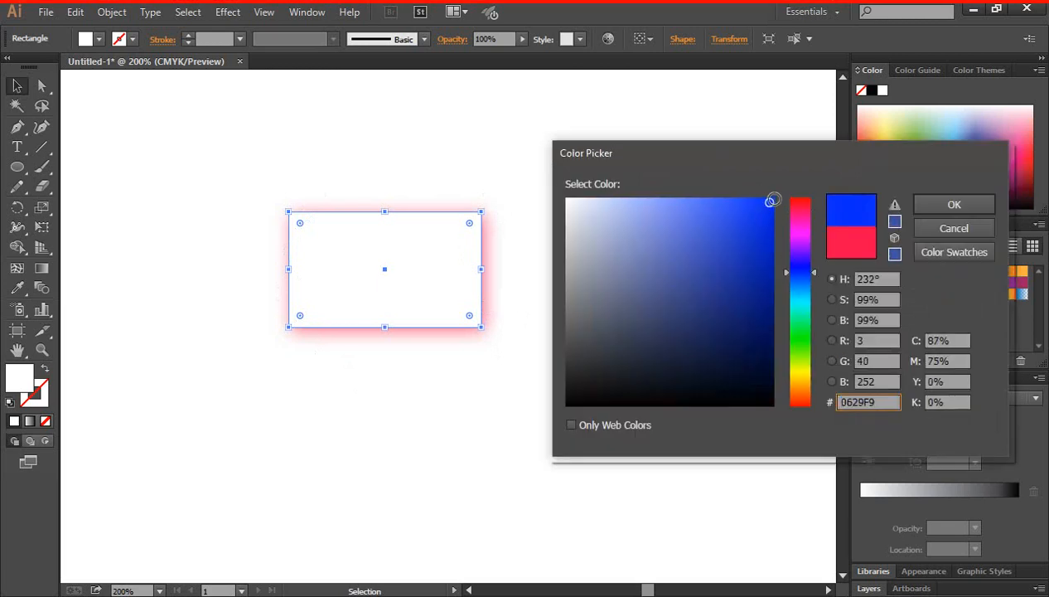
{"action": "left_click", "coordinate": [923, 204]}
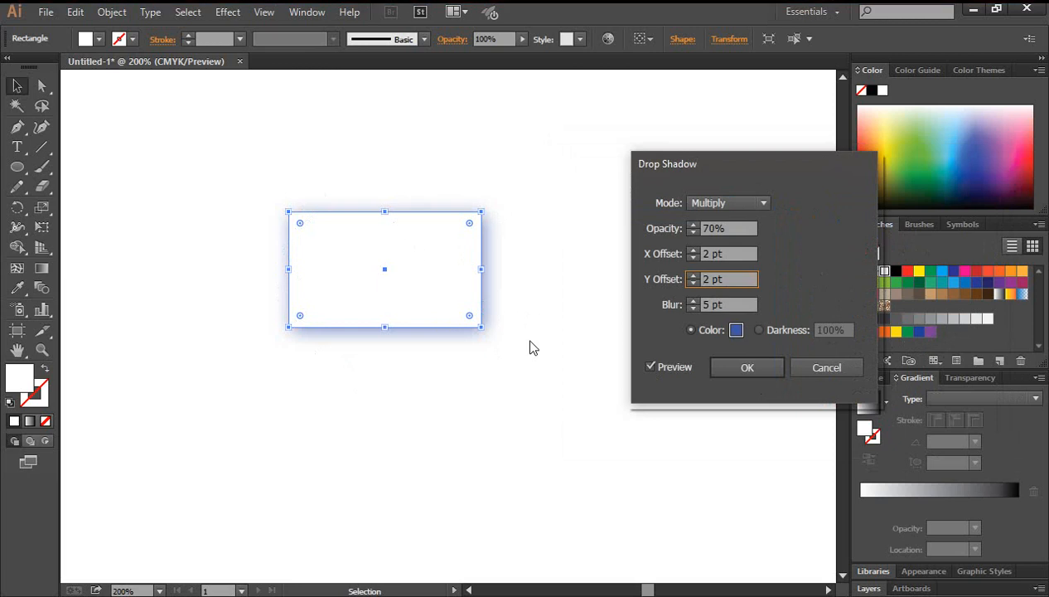
Change the rectangle's shadow colour to bright green (2AF906).
{"action": "left_click", "coordinate": [736, 330]}
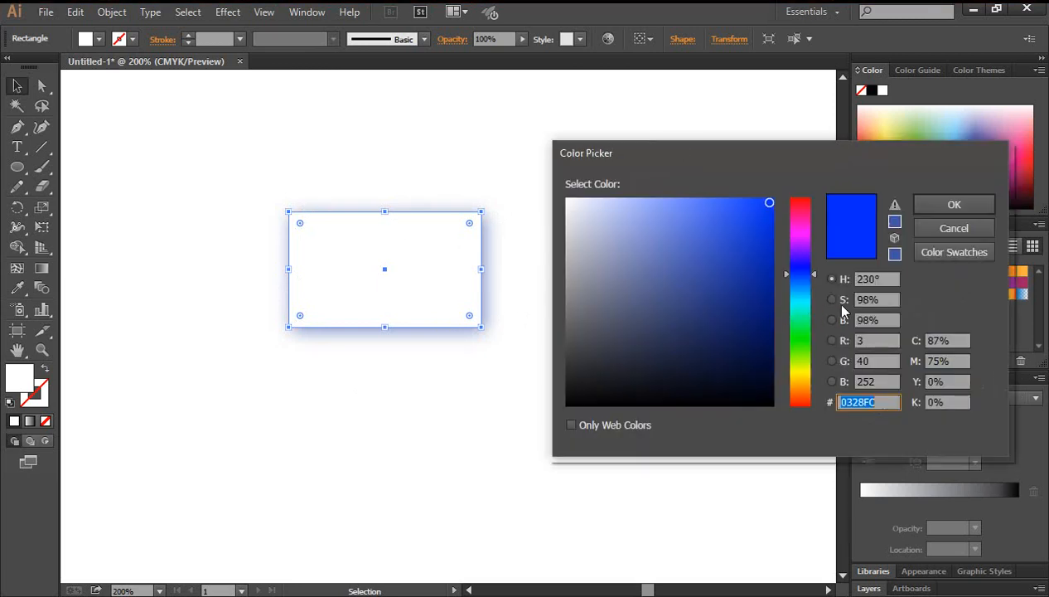
{"action": "left_click_drag", "start_coordinate": [801, 308], "coordinate": [797, 340]}
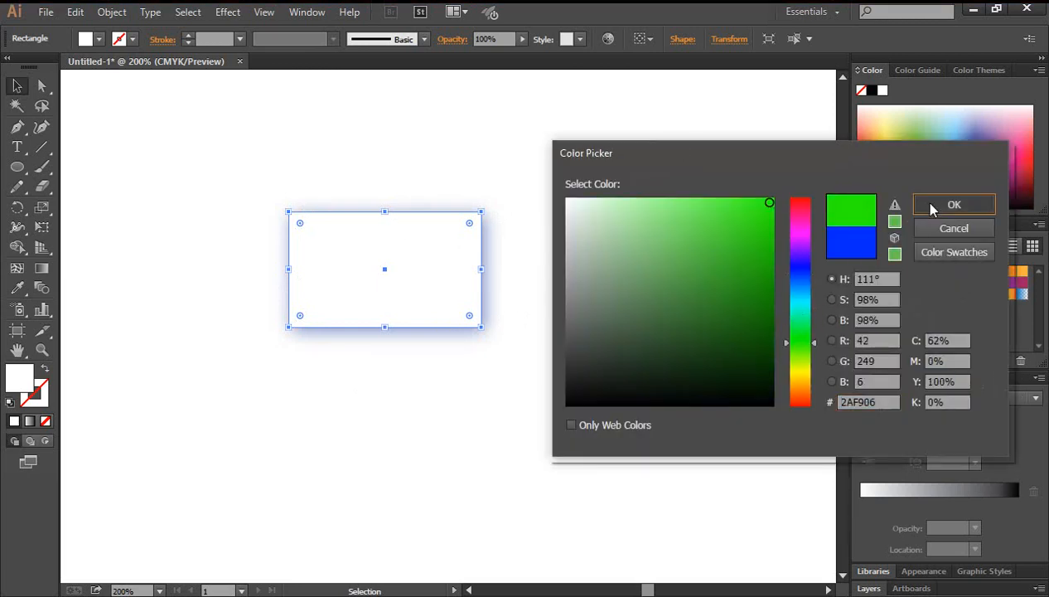
{"action": "left_click", "coordinate": [920, 202]}
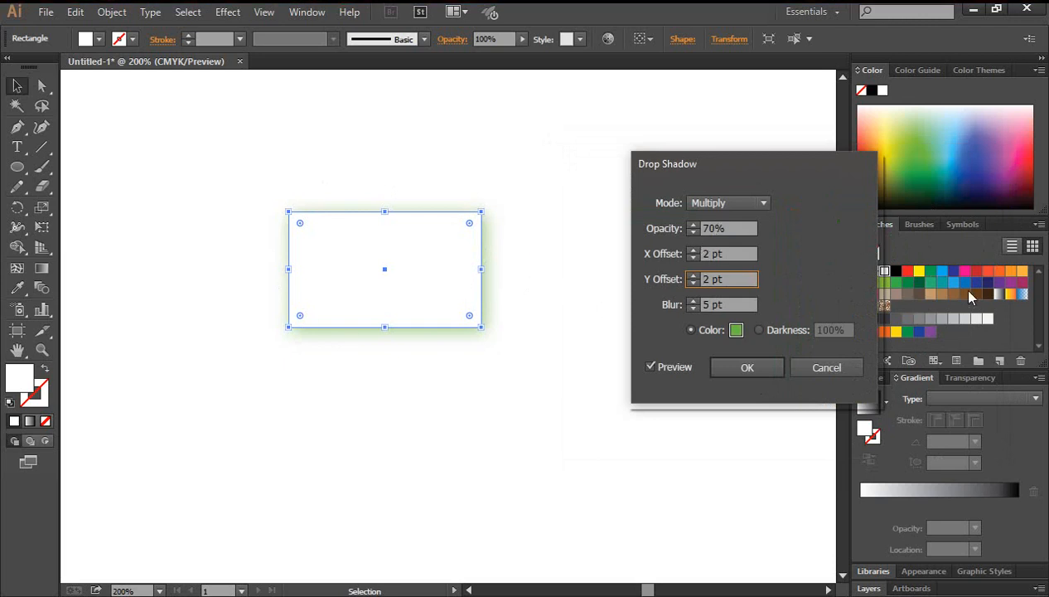
Set the rectangle's shadow opacity to 80% and compare the shape with the preview off and on.
{"action": "double_click", "coordinate": [707, 228]}
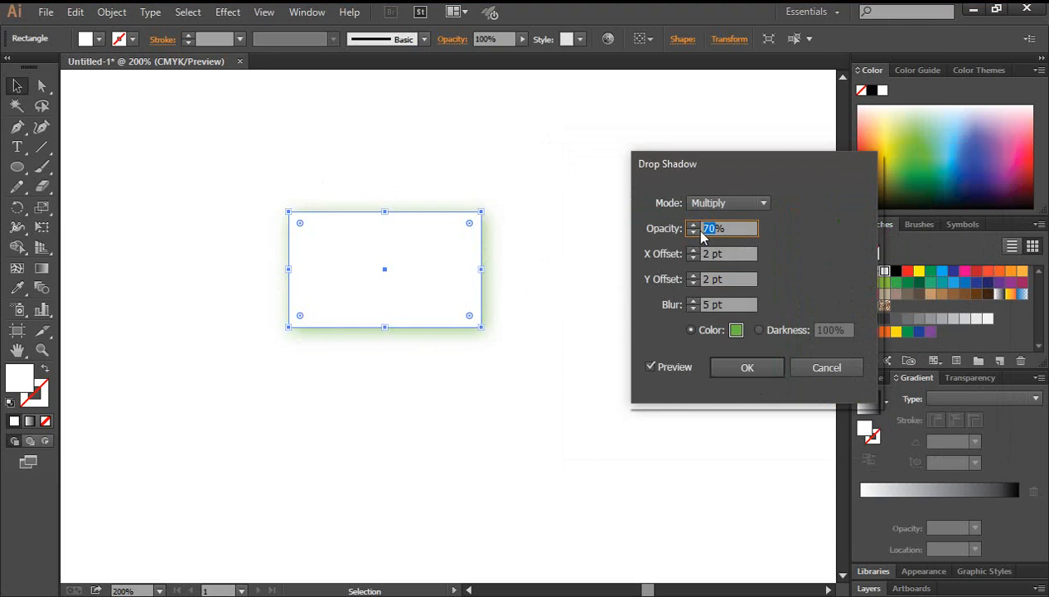
{"action": "type", "text": "80"}
{"action": "left_click", "coordinate": [650, 369]}
{"action": "left_click", "coordinate": [650, 369]}
{"action": "left_click", "coordinate": [650, 368]}
{"action": "left_click", "coordinate": [650, 367]}
Change the rectangle's shadow colour to red (FF0000) and apply the Drop Shadow effect.
{"action": "left_click", "coordinate": [736, 331]}
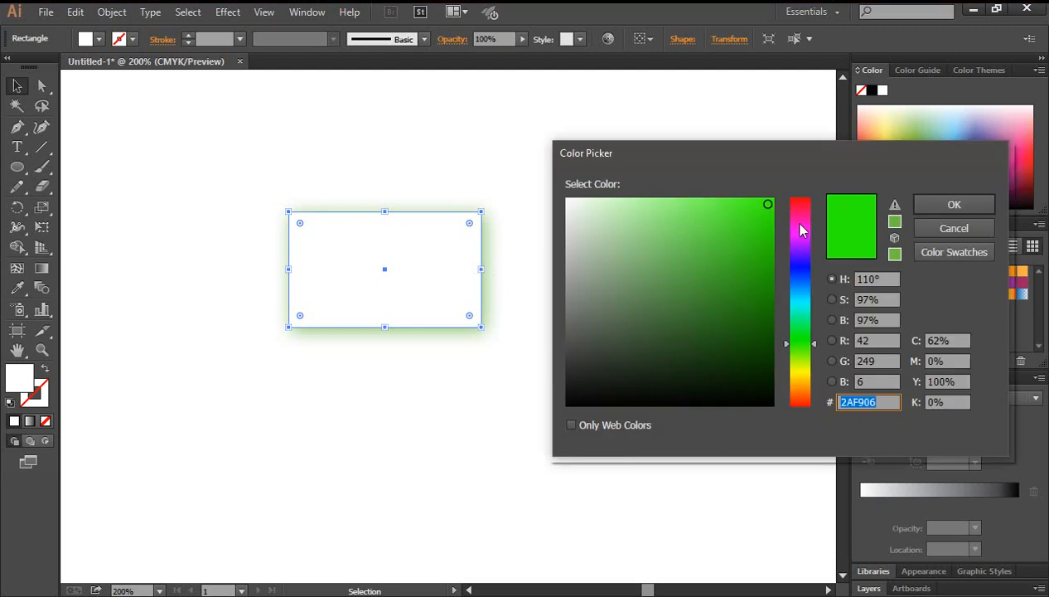
{"action": "left_click", "coordinate": [793, 201]}
{"action": "left_click", "coordinate": [769, 204]}
{"action": "left_click", "coordinate": [926, 206]}
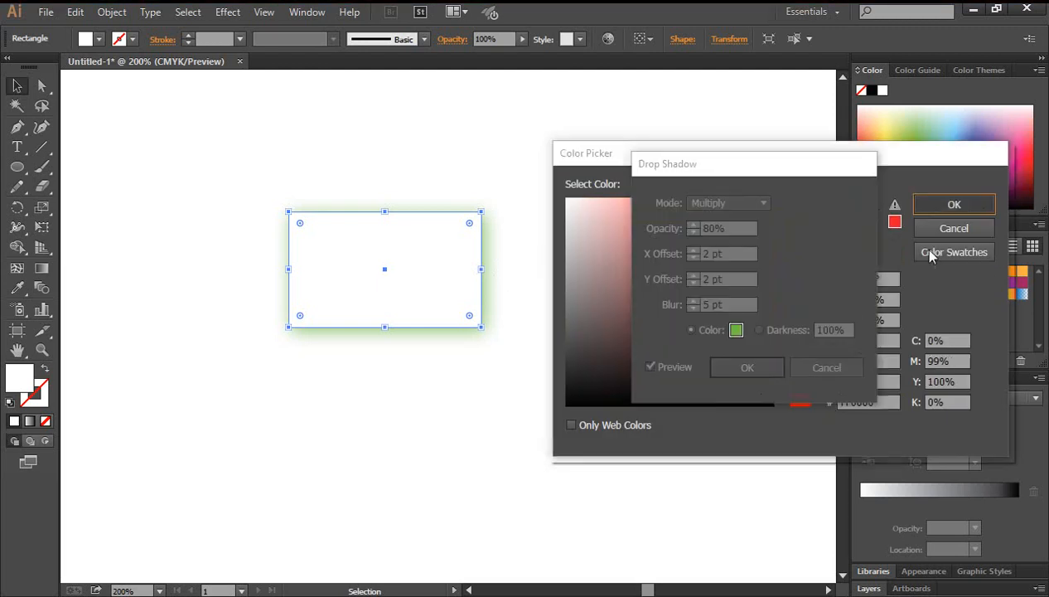
{"action": "left_click", "coordinate": [745, 375]}
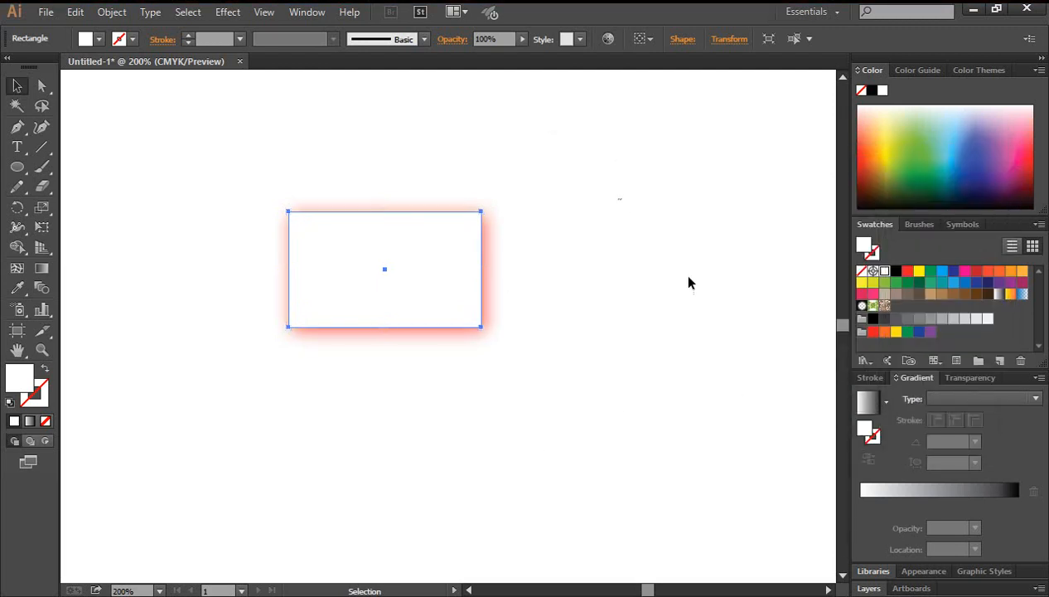
Set up a Drop Shadow effect on the white circle with the rectangle's settings and preview it.
{"action": "left_click", "coordinate": [639, 305]}
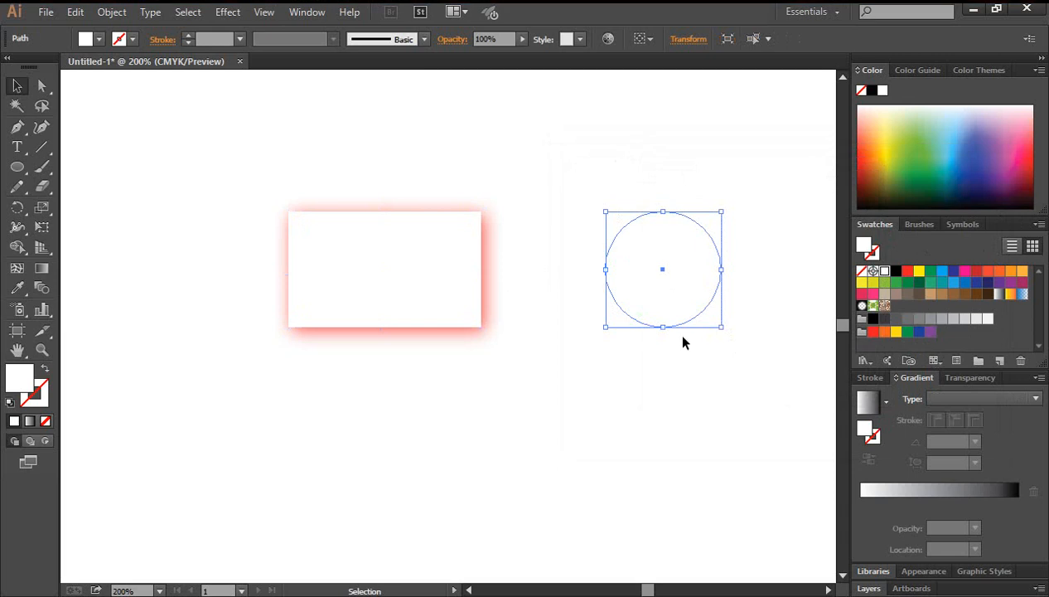
{"action": "key", "text": "ctrl+a"}
{"action": "left_click", "coordinate": [226, 14]}
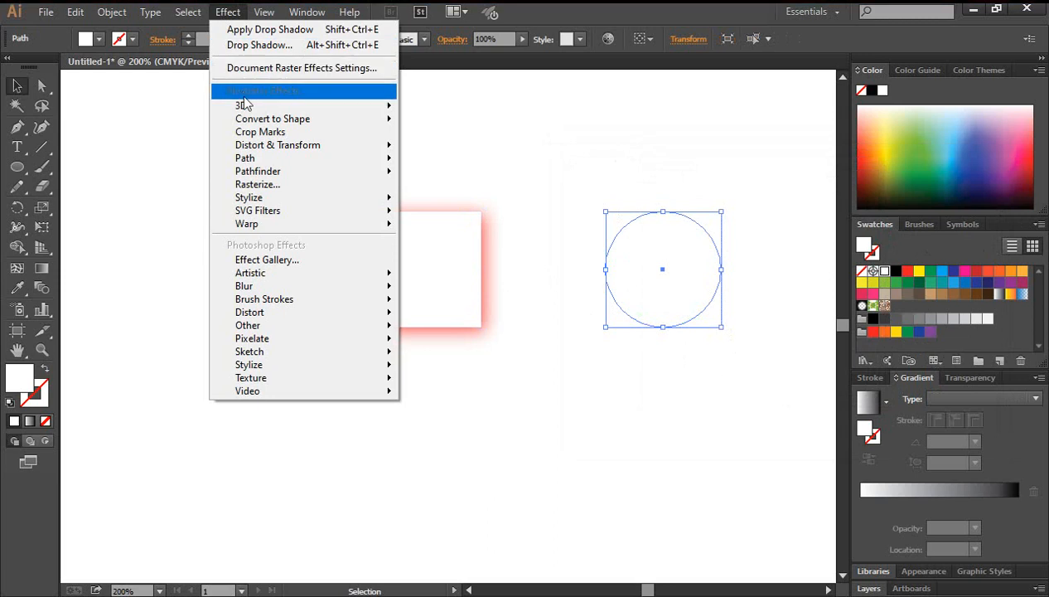
{"action": "mouse_move", "coordinate": [265, 197]}
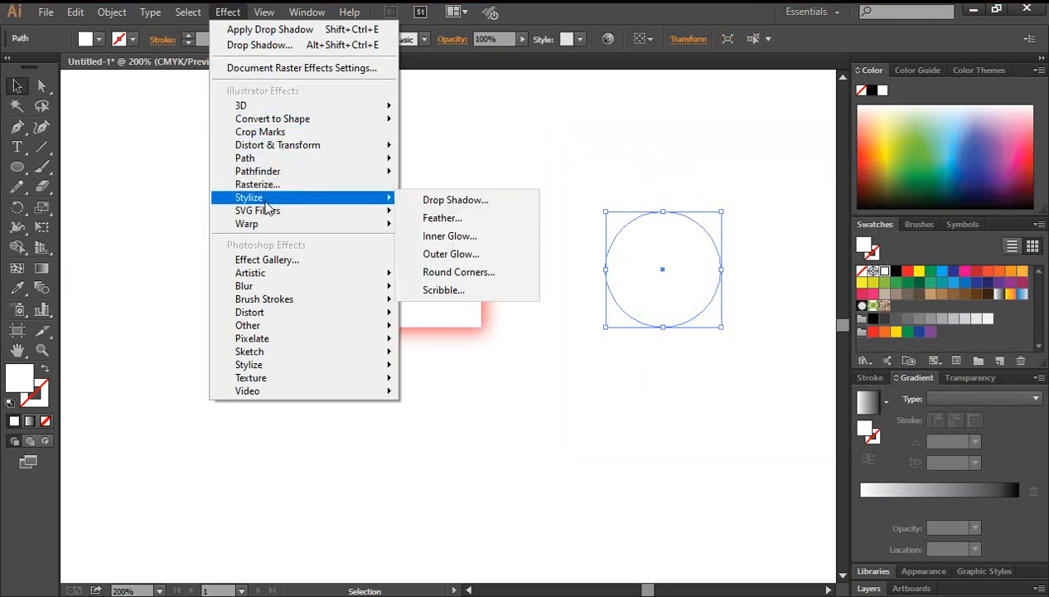
{"action": "left_click", "coordinate": [435, 201]}
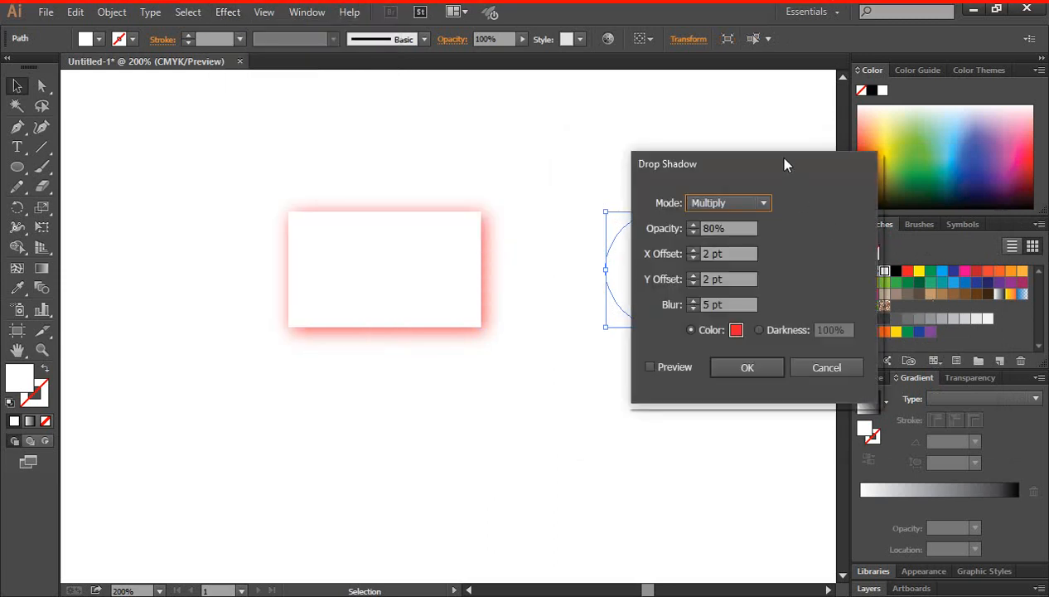
{"action": "left_click_drag", "start_coordinate": [786, 164], "coordinate": [956, 214]}
{"action": "left_click", "coordinate": [817, 414]}
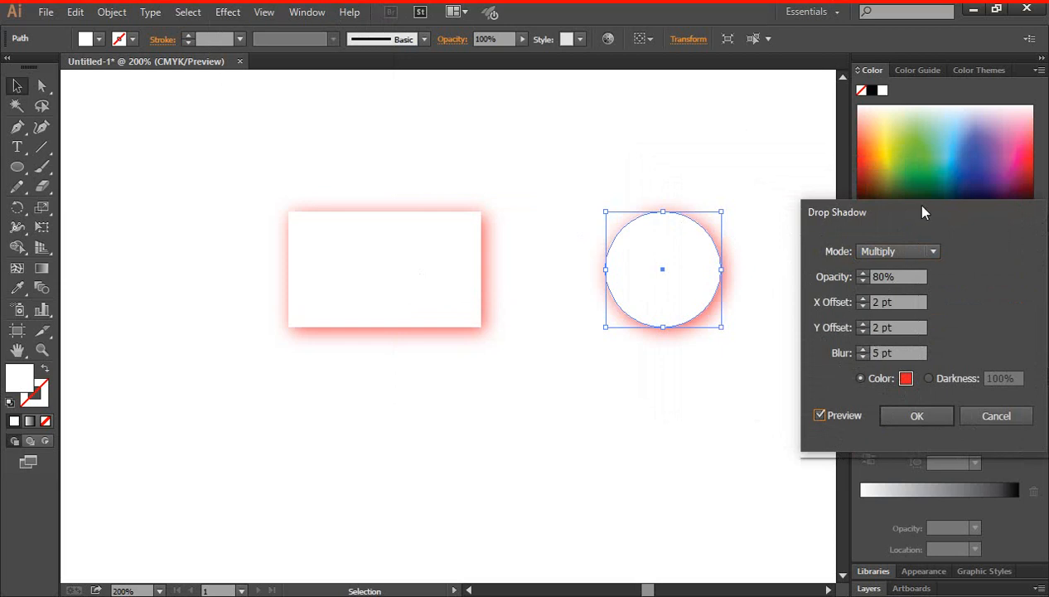
{"action": "left_click_drag", "start_coordinate": [911, 203], "coordinate": [873, 171]}
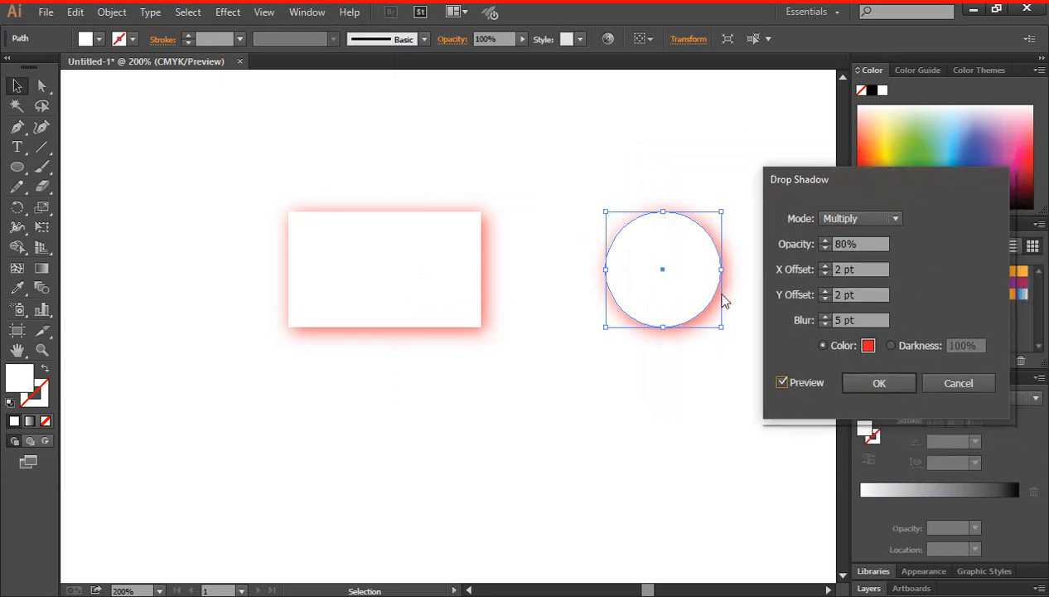
Change the circle's shadow colour to blue.
{"action": "left_click", "coordinate": [868, 345]}
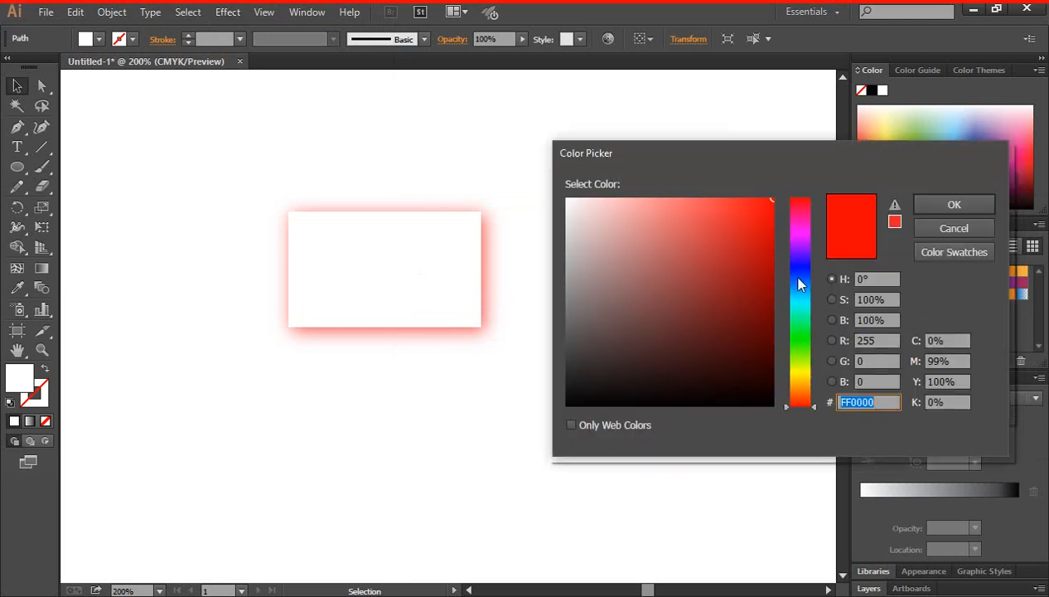
{"action": "left_click_drag", "start_coordinate": [799, 285], "coordinate": [802, 270]}
{"action": "left_click", "coordinate": [926, 204]}
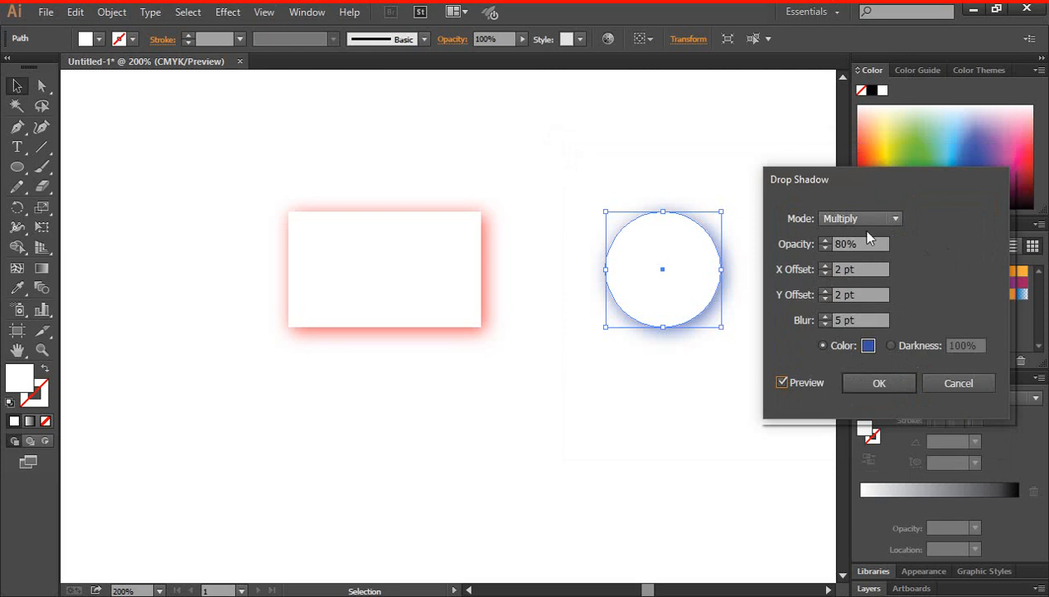
Raise the circle's shadow opacity to 100% and refresh the preview.
{"action": "left_click", "coordinate": [824, 240]}
{"action": "left_click", "coordinate": [824, 240]}
{"action": "left_click", "coordinate": [825, 241]}
{"action": "left_click", "coordinate": [824, 240]}
{"action": "left_click", "coordinate": [825, 241]}
{"action": "left_click", "coordinate": [825, 241]}
{"action": "left_click", "coordinate": [825, 241]}
{"action": "left_click", "coordinate": [825, 242]}
{"action": "left_click", "coordinate": [825, 241]}
{"action": "left_click", "coordinate": [825, 241]}
{"action": "left_click", "coordinate": [826, 241]}
{"action": "left_click", "coordinate": [825, 241]}
{"action": "left_click", "coordinate": [825, 241]}
{"action": "left_click", "coordinate": [825, 241]}
{"action": "left_click", "coordinate": [825, 242]}
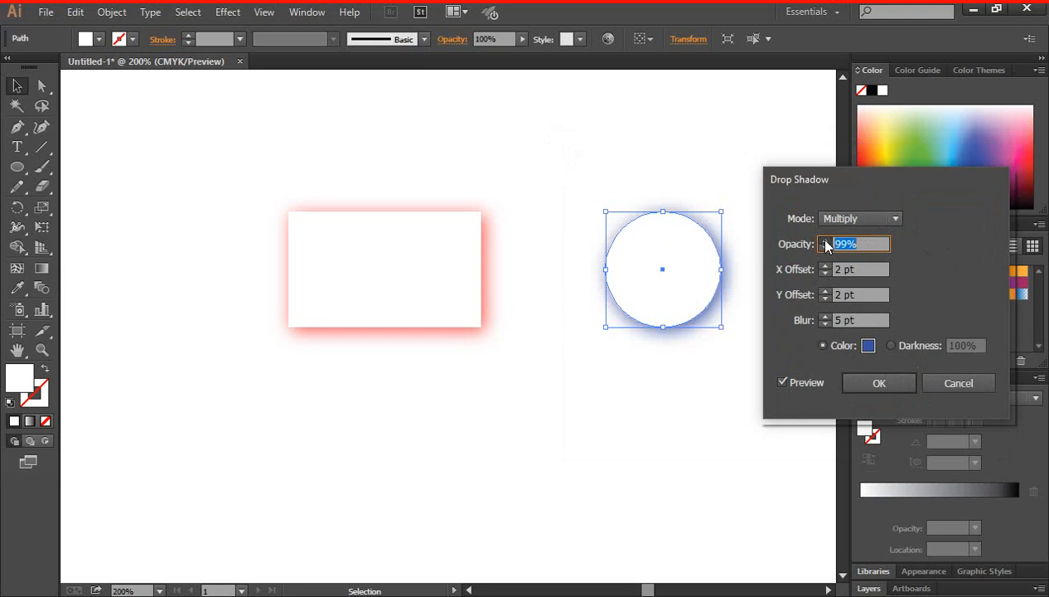
{"action": "left_click", "coordinate": [826, 241]}
{"action": "left_click", "coordinate": [783, 382]}
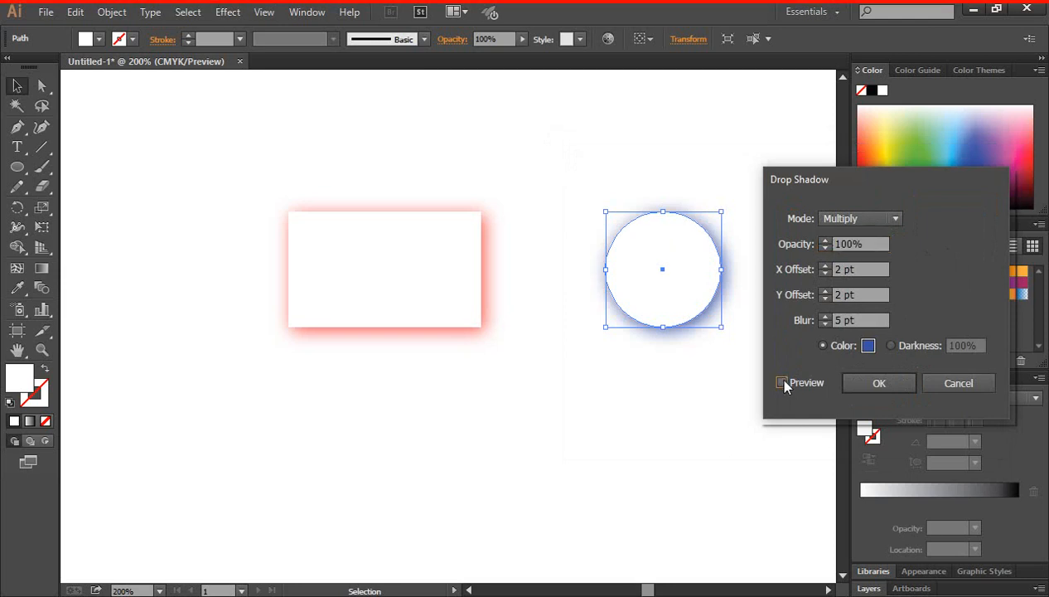
{"action": "left_click", "coordinate": [783, 382]}
Raise the circle shadow's Y offset to 7 pt.
{"action": "left_click", "coordinate": [825, 291]}
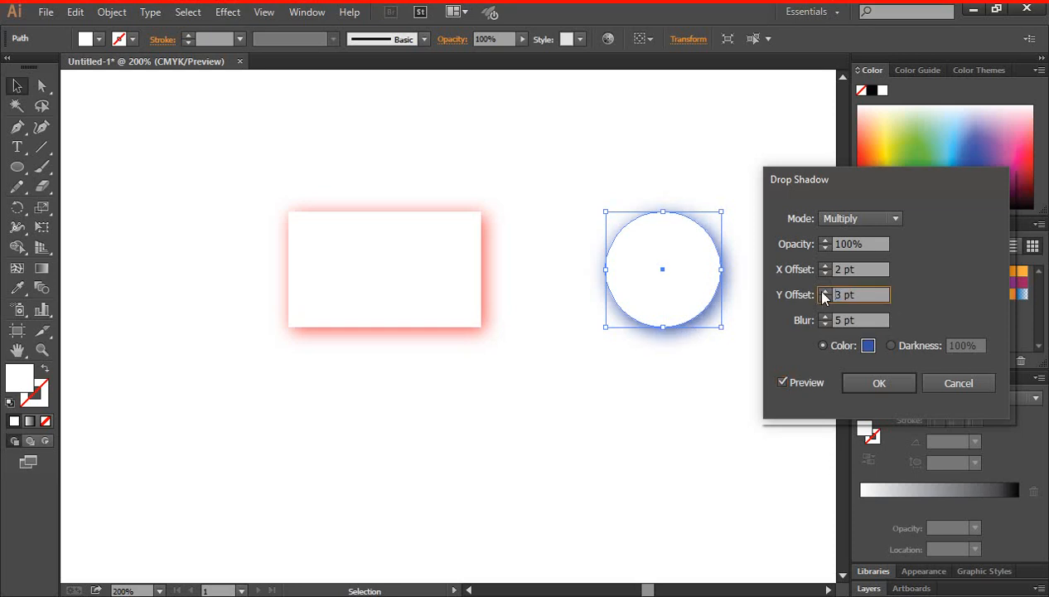
{"action": "left_click", "coordinate": [825, 291]}
{"action": "left_click", "coordinate": [824, 291]}
{"action": "left_click", "coordinate": [824, 290]}
{"action": "left_click", "coordinate": [825, 291]}
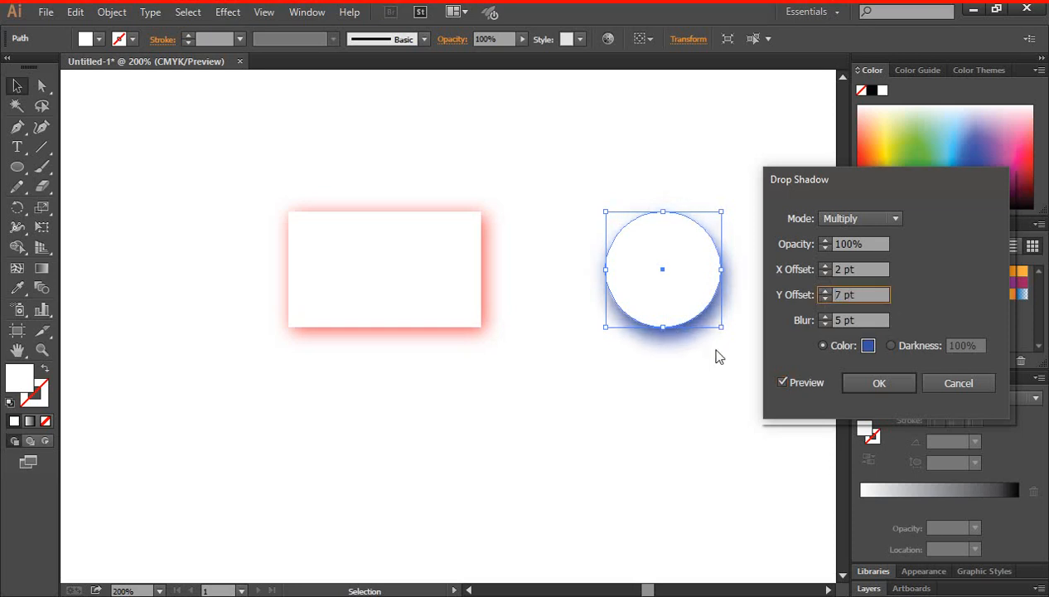
Raise the circle shadow's X offset to 8 pt.
{"action": "left_click", "coordinate": [824, 265]}
{"action": "left_click", "coordinate": [824, 265]}
{"action": "left_click", "coordinate": [824, 265]}
{"action": "left_click", "coordinate": [824, 265]}
{"action": "left_click", "coordinate": [824, 266]}
{"action": "left_click", "coordinate": [825, 266]}
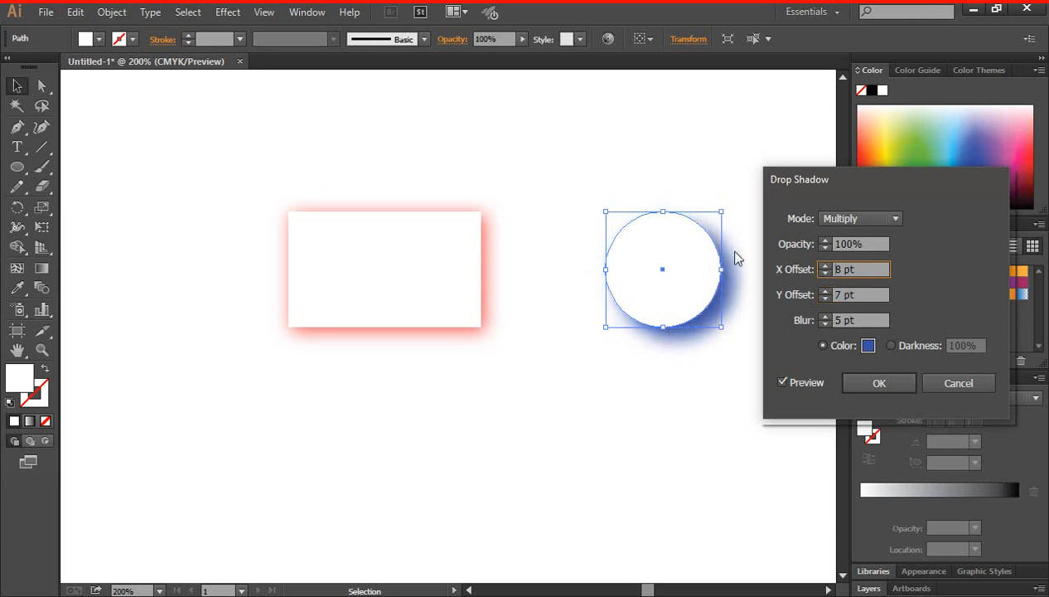
Lower the circle shadow's X offset to 2 pt.
{"action": "left_click", "coordinate": [824, 273]}
{"action": "left_click", "coordinate": [824, 274]}
{"action": "left_click", "coordinate": [824, 274]}
{"action": "left_click", "coordinate": [824, 273]}
{"action": "left_click", "coordinate": [824, 273]}
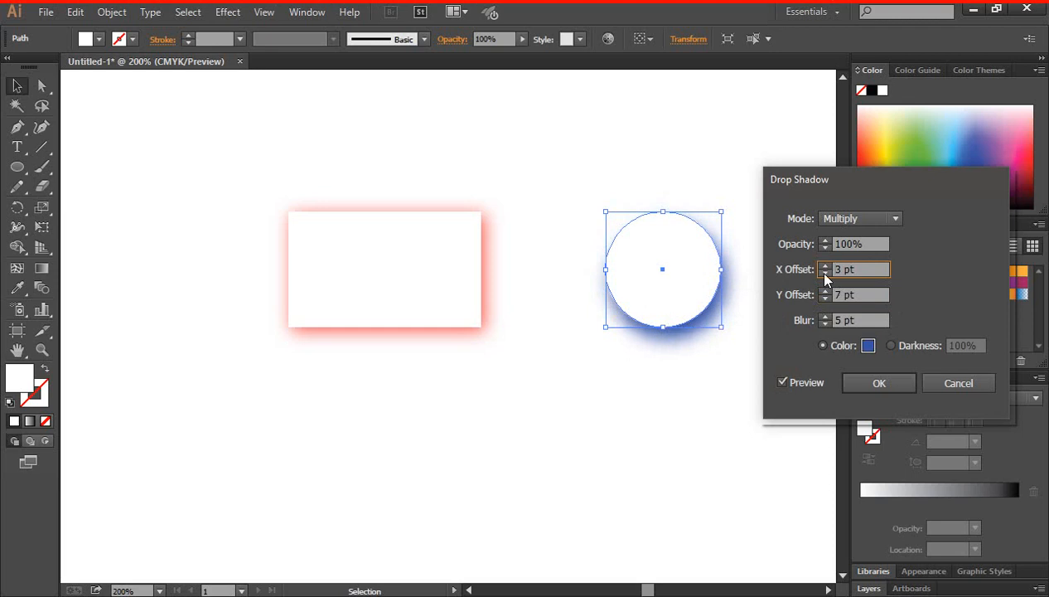
{"action": "left_click", "coordinate": [825, 273]}
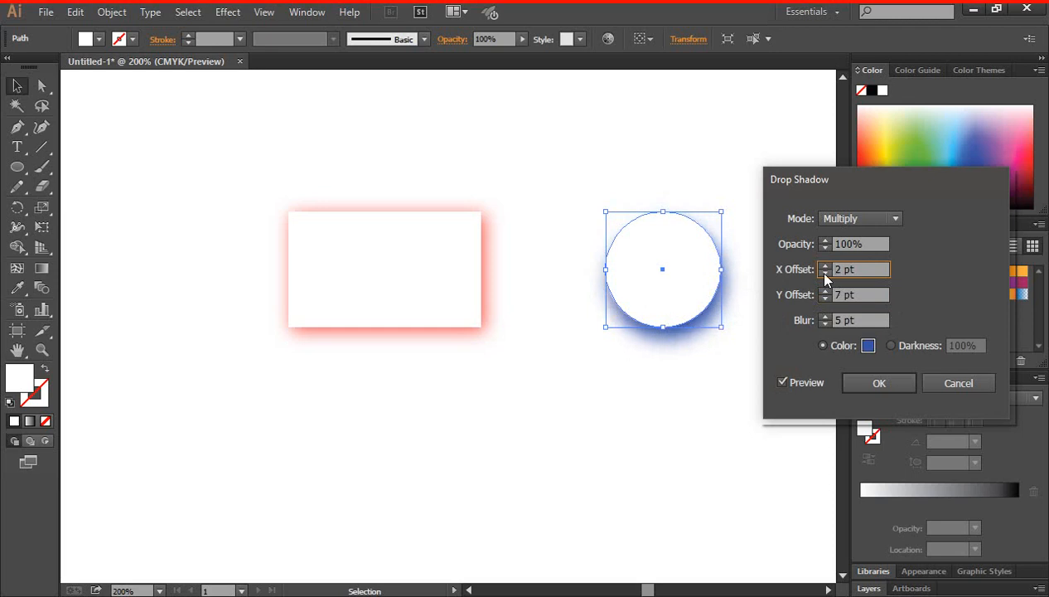
Lower the circle shadow's Y offset to -3 pt so the shadow shifts upward.
{"action": "left_click", "coordinate": [824, 299]}
{"action": "left_click", "coordinate": [824, 299]}
{"action": "left_click", "coordinate": [824, 299]}
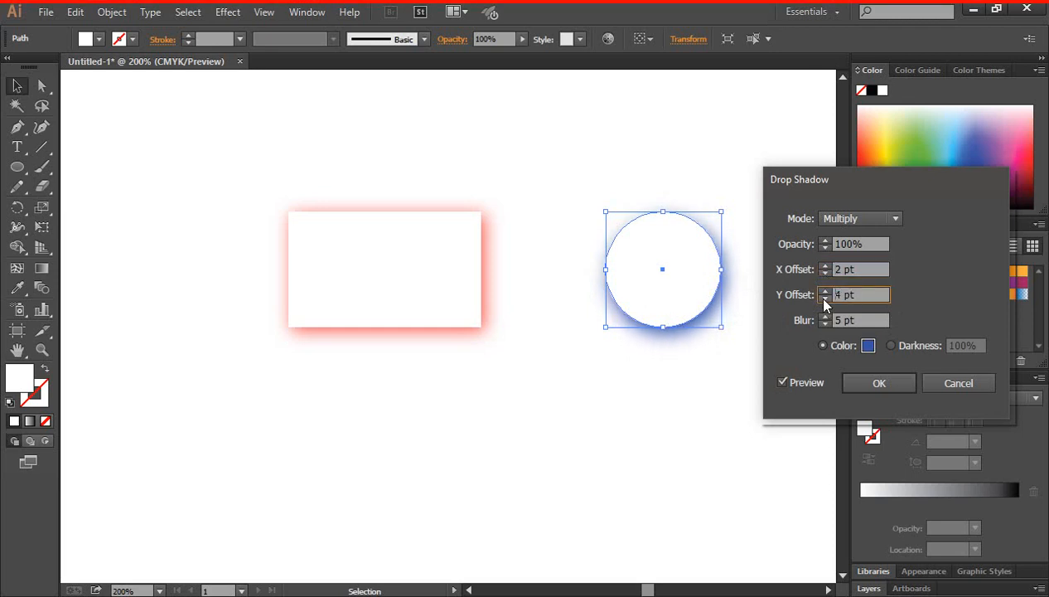
{"action": "left_click", "coordinate": [825, 299]}
{"action": "left_click", "coordinate": [825, 299]}
{"action": "left_click", "coordinate": [825, 299]}
{"action": "left_click", "coordinate": [824, 299]}
{"action": "left_click", "coordinate": [825, 299]}
{"action": "left_click", "coordinate": [825, 299]}
{"action": "left_click", "coordinate": [824, 299]}
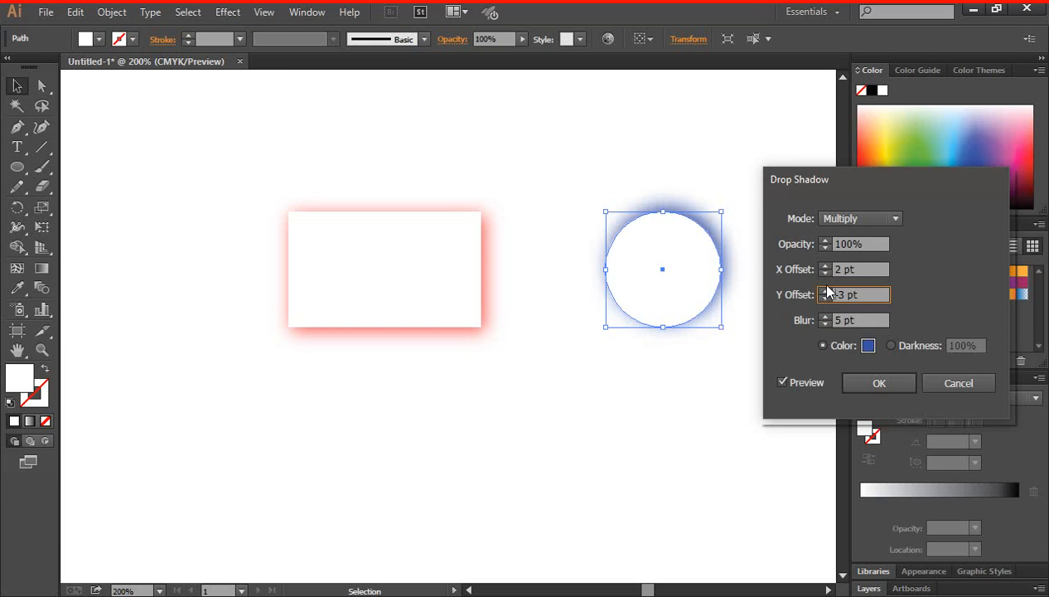
Set the circle shadow's Y offset to 0 pt and its X offset to 1 pt.
{"action": "left_click", "coordinate": [826, 290]}
{"action": "left_click", "coordinate": [826, 291]}
{"action": "left_click", "coordinate": [826, 290]}
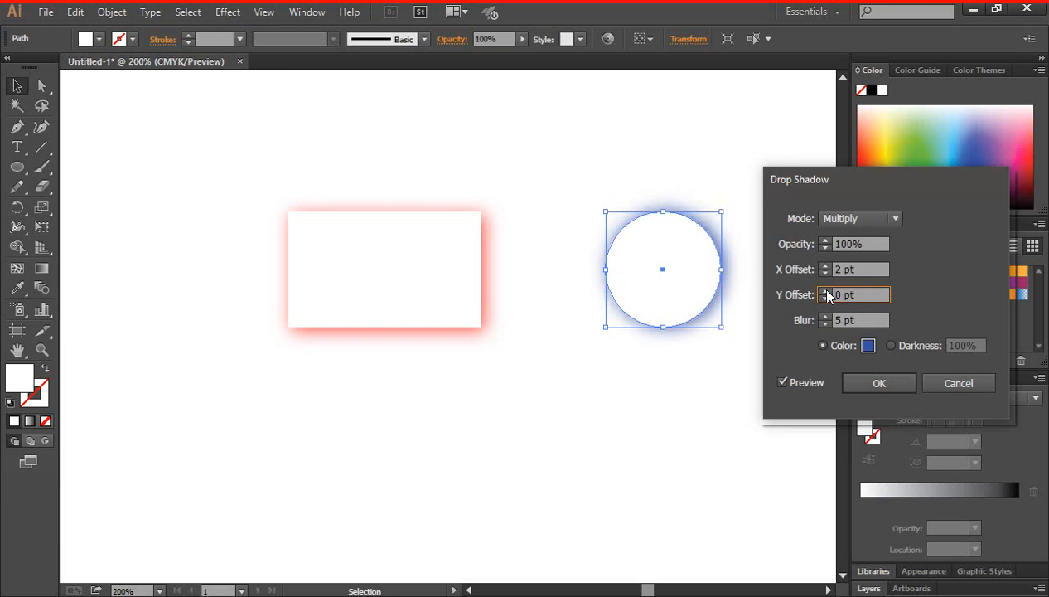
{"action": "left_click", "coordinate": [825, 266]}
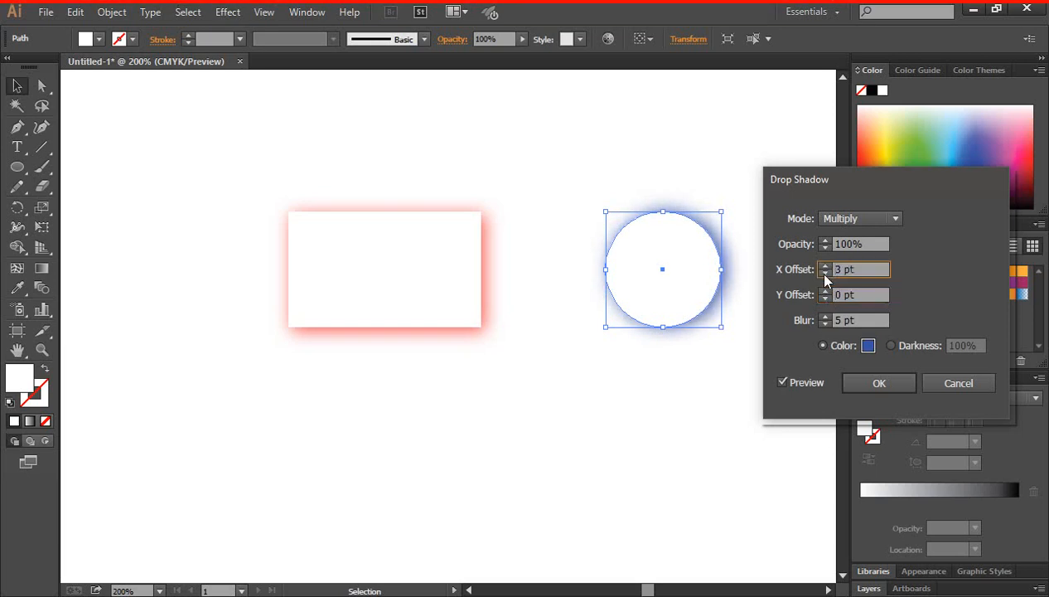
{"action": "left_click", "coordinate": [825, 273]}
{"action": "left_click", "coordinate": [824, 274]}
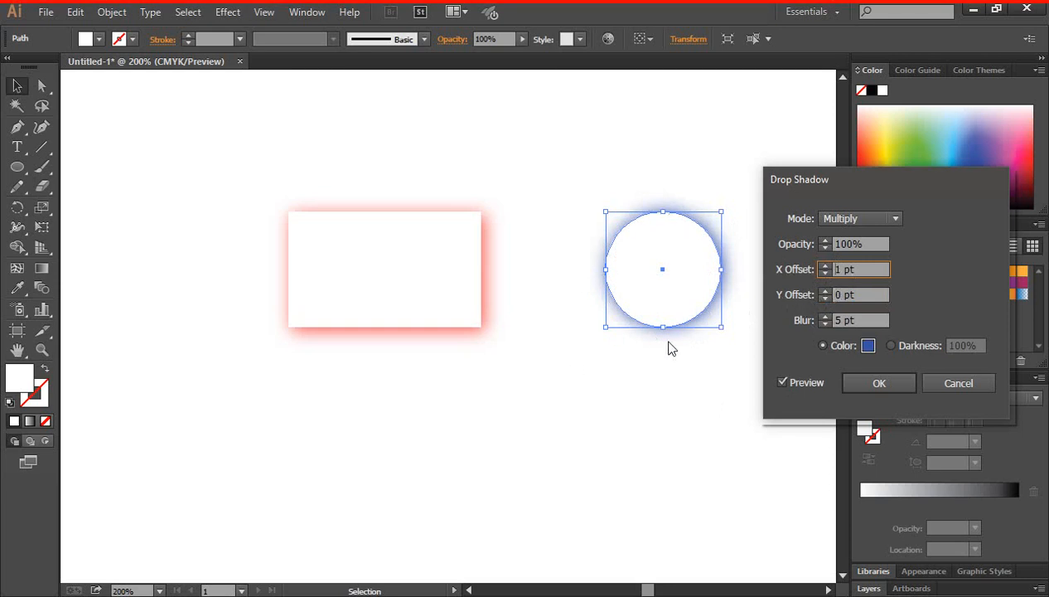
Increase the circle shadow's blur to 16 pt.
{"action": "left_click", "coordinate": [824, 317]}
{"action": "left_click", "coordinate": [824, 316]}
{"action": "left_click", "coordinate": [824, 317]}
{"action": "left_click", "coordinate": [824, 317]}
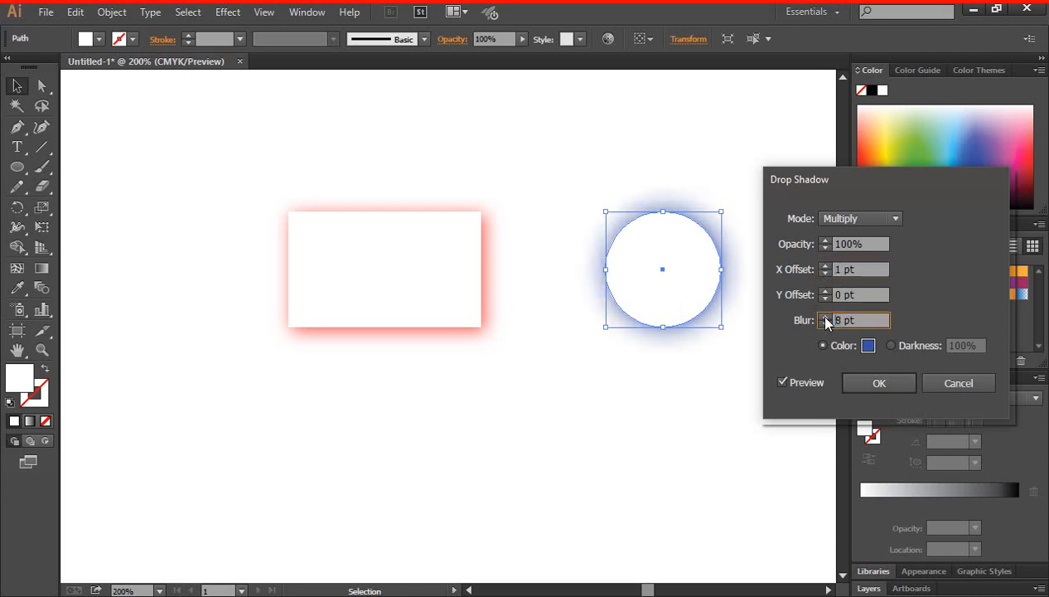
{"action": "left_click", "coordinate": [824, 317]}
{"action": "left_click", "coordinate": [824, 317]}
{"action": "left_click", "coordinate": [824, 316]}
{"action": "left_click", "coordinate": [825, 317]}
{"action": "left_click", "coordinate": [824, 317]}
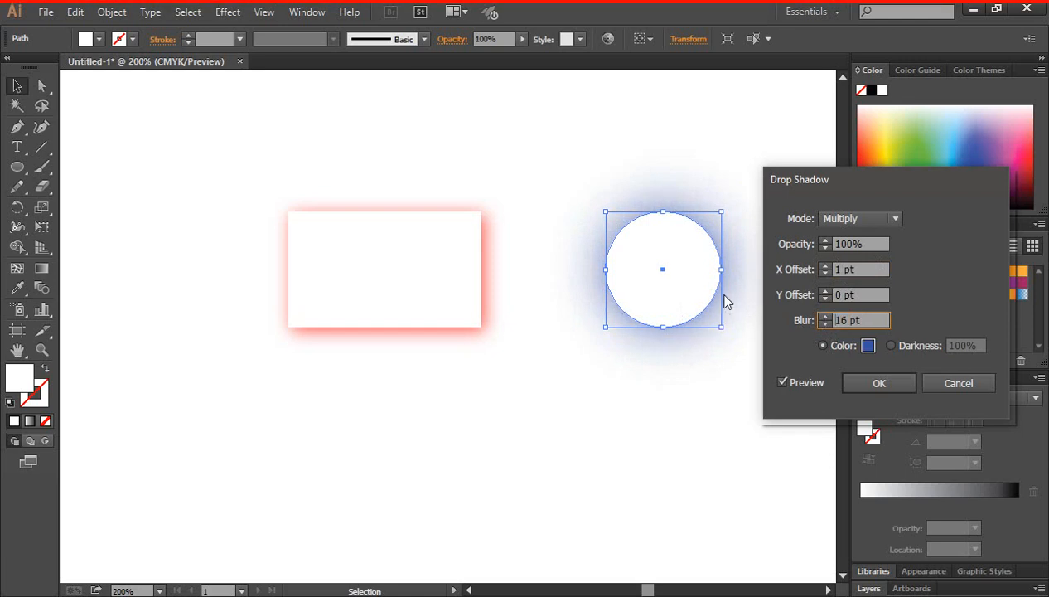
Increase the circle shadow's blur further to 31 pt for a very wide, soft shadow.
{"action": "left_click", "coordinate": [826, 323]}
{"action": "left_click", "coordinate": [825, 318]}
{"action": "left_click", "coordinate": [825, 318]}
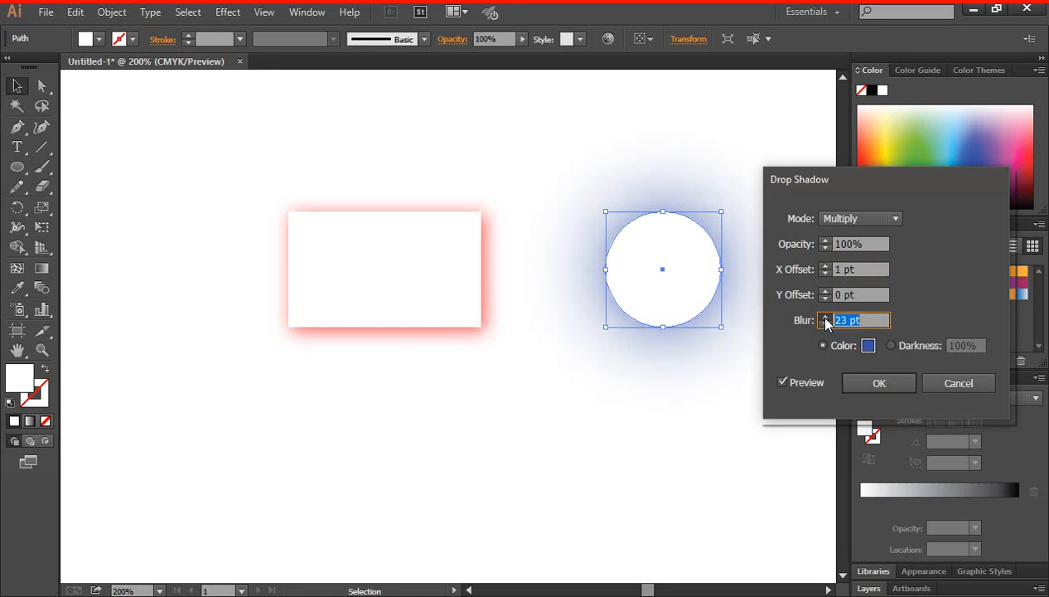
{"action": "left_click", "coordinate": [825, 318]}
{"action": "left_click", "coordinate": [825, 319]}
{"action": "left_click", "coordinate": [825, 318]}
{"action": "left_click", "coordinate": [825, 318]}
{"action": "left_click", "coordinate": [825, 318]}
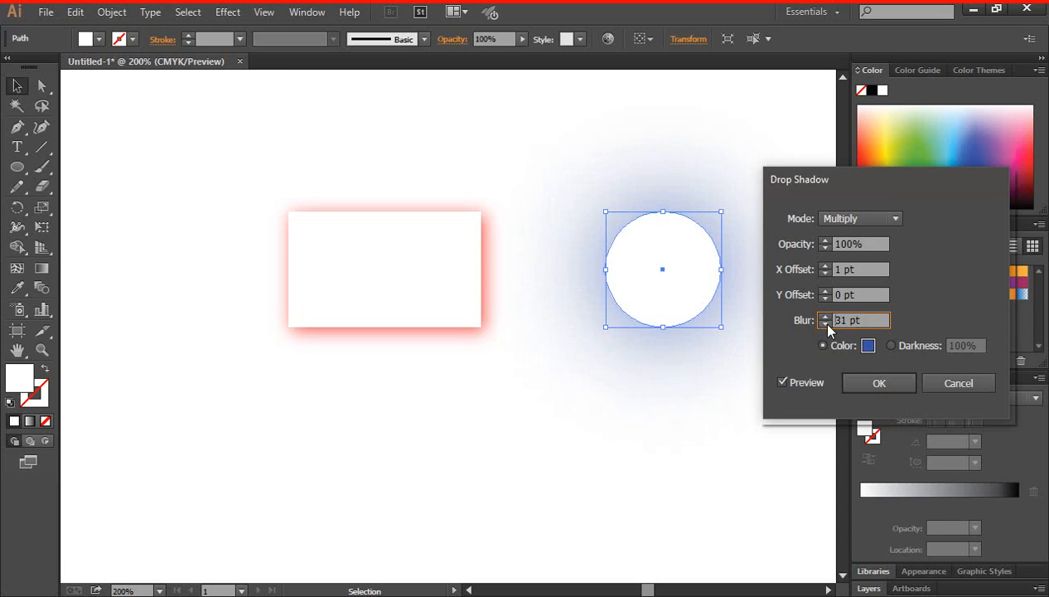
Reduce the circle shadow's blur to 1 pt for a thin, sharp shadow.
{"action": "left_click", "coordinate": [826, 324]}
{"action": "left_click", "coordinate": [826, 324]}
{"action": "left_click", "coordinate": [826, 324]}
{"action": "left_click", "coordinate": [826, 324]}
{"action": "left_click", "coordinate": [826, 324]}
{"action": "left_click", "coordinate": [826, 324]}
{"action": "left_click", "coordinate": [826, 324]}
{"action": "left_click", "coordinate": [826, 324]}
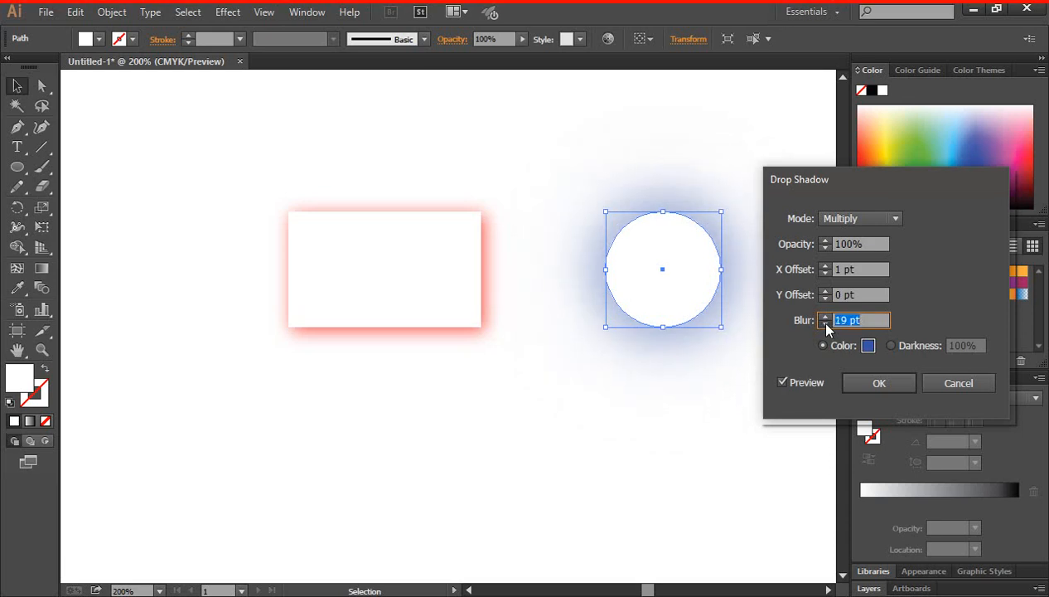
{"action": "left_click", "coordinate": [826, 324]}
{"action": "left_click", "coordinate": [826, 324]}
{"action": "left_click", "coordinate": [826, 324]}
{"action": "left_click", "coordinate": [826, 324]}
{"action": "left_click", "coordinate": [826, 324]}
{"action": "left_click", "coordinate": [826, 324]}
{"action": "left_click", "coordinate": [826, 324]}
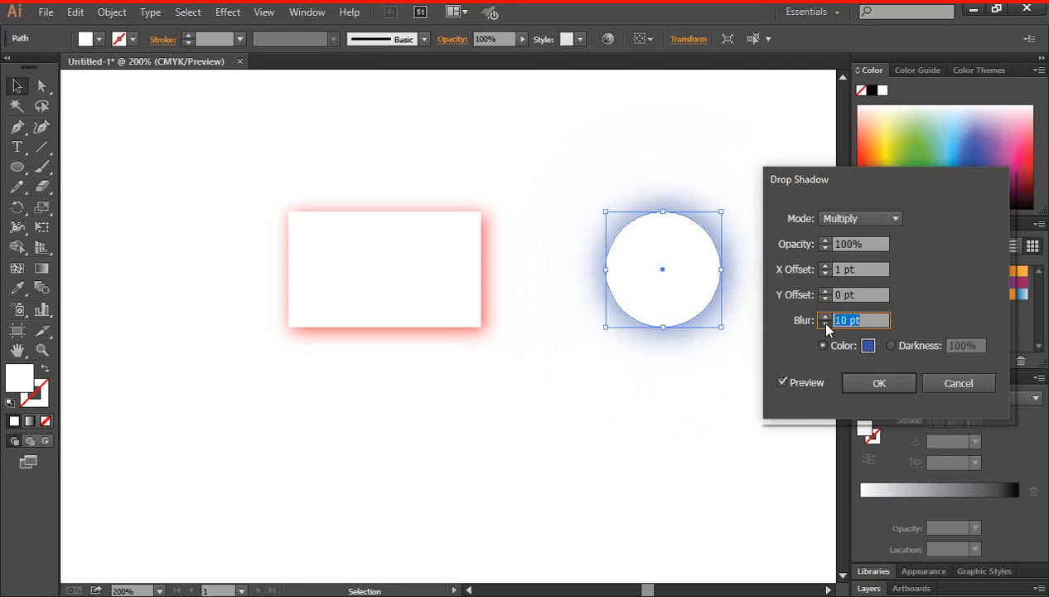
{"action": "left_click", "coordinate": [826, 324]}
{"action": "left_click", "coordinate": [826, 324]}
{"action": "left_click", "coordinate": [826, 324]}
{"action": "left_click", "coordinate": [826, 324]}
{"action": "left_click", "coordinate": [826, 323]}
{"action": "left_click", "coordinate": [826, 324]}
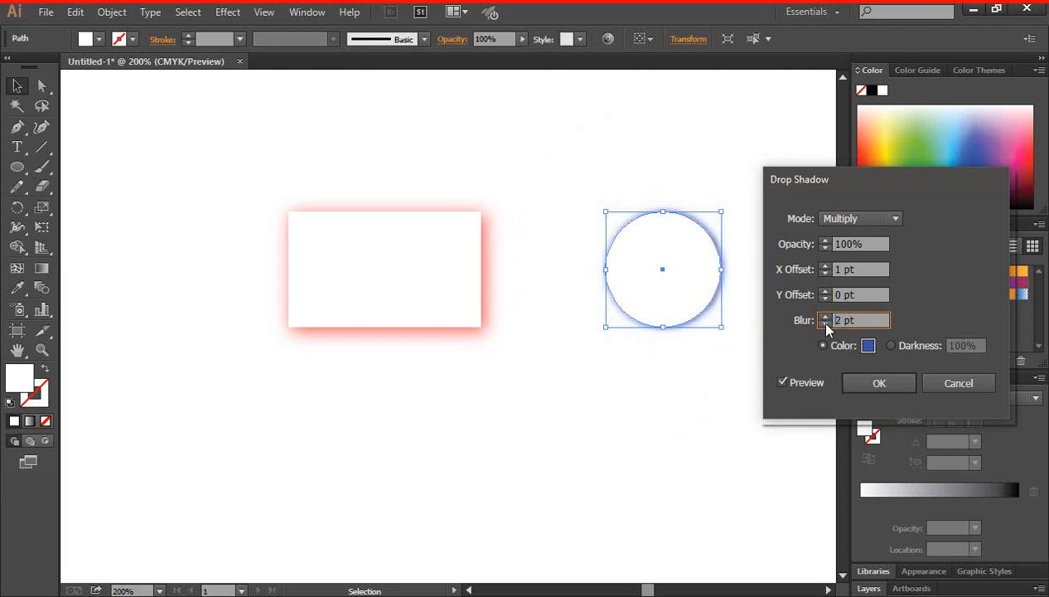
{"action": "left_click", "coordinate": [826, 324]}
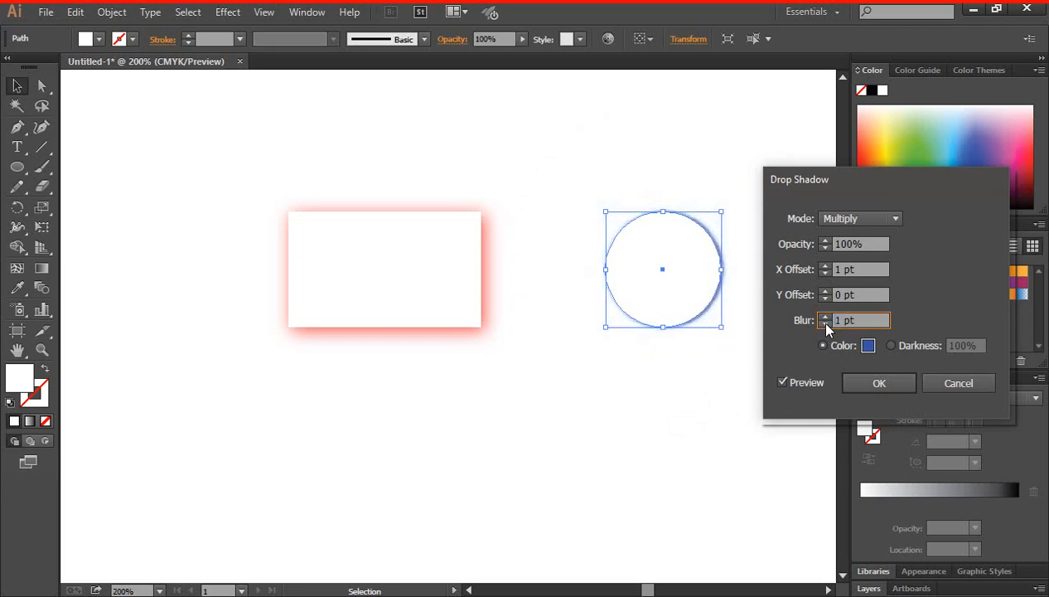
Set the circle shadow's blur to 6 pt.
{"action": "left_click", "coordinate": [825, 318]}
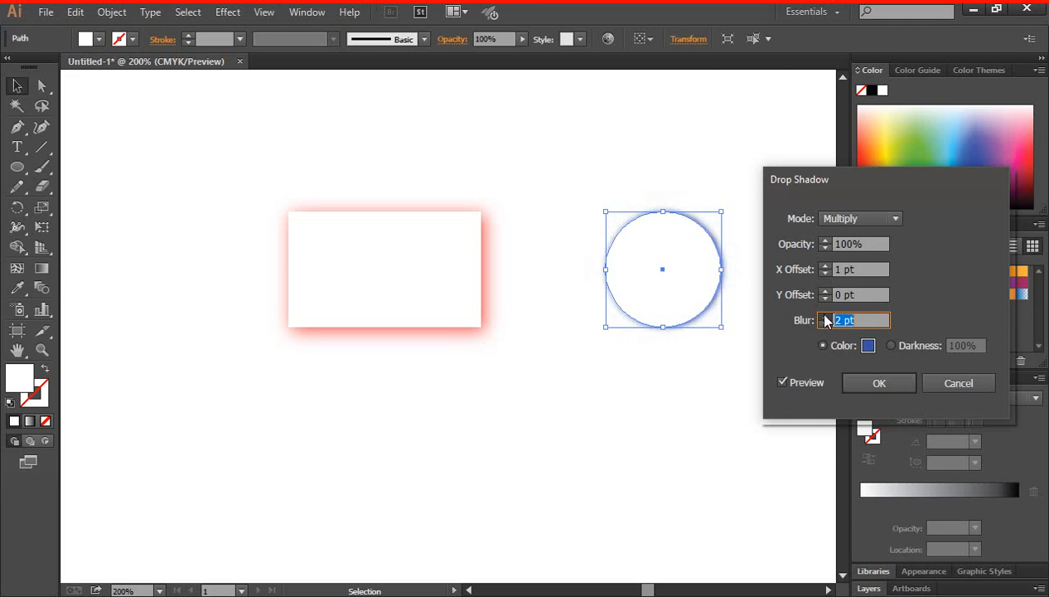
{"action": "left_click", "coordinate": [824, 318]}
{"action": "left_click", "coordinate": [825, 317]}
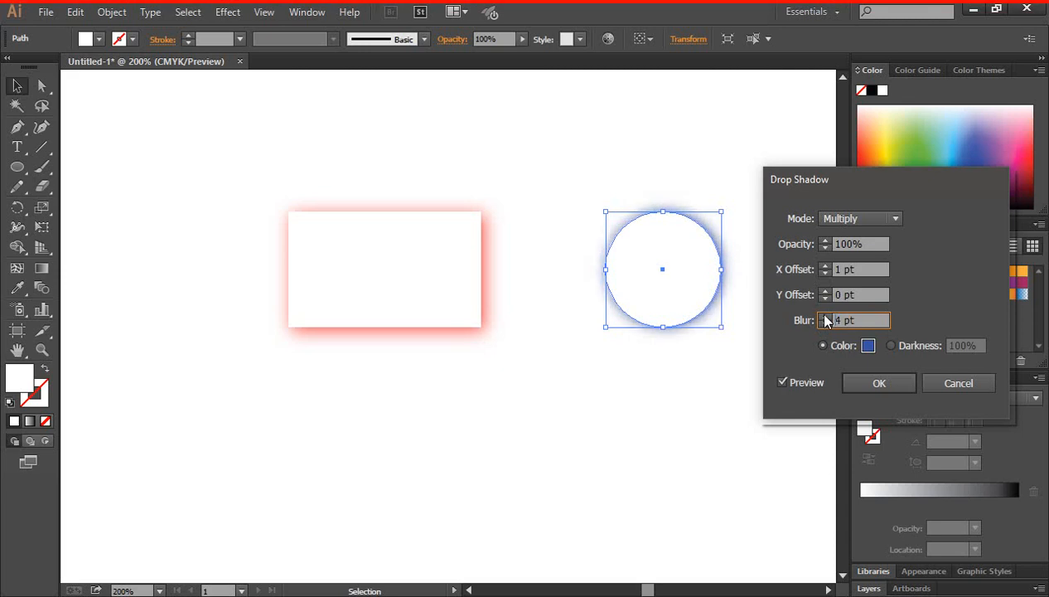
{"action": "left_click", "coordinate": [824, 317]}
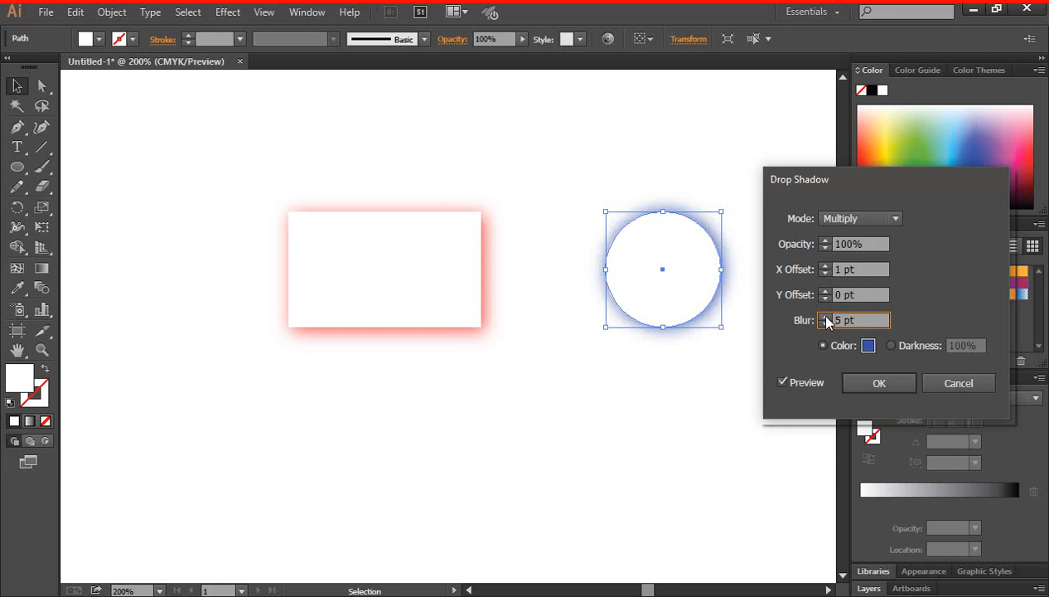
{"action": "left_click", "coordinate": [825, 317]}
Switch the circle's shadow from a colour to Darkness and lower the darkness to 85%.
{"action": "left_click", "coordinate": [891, 346]}
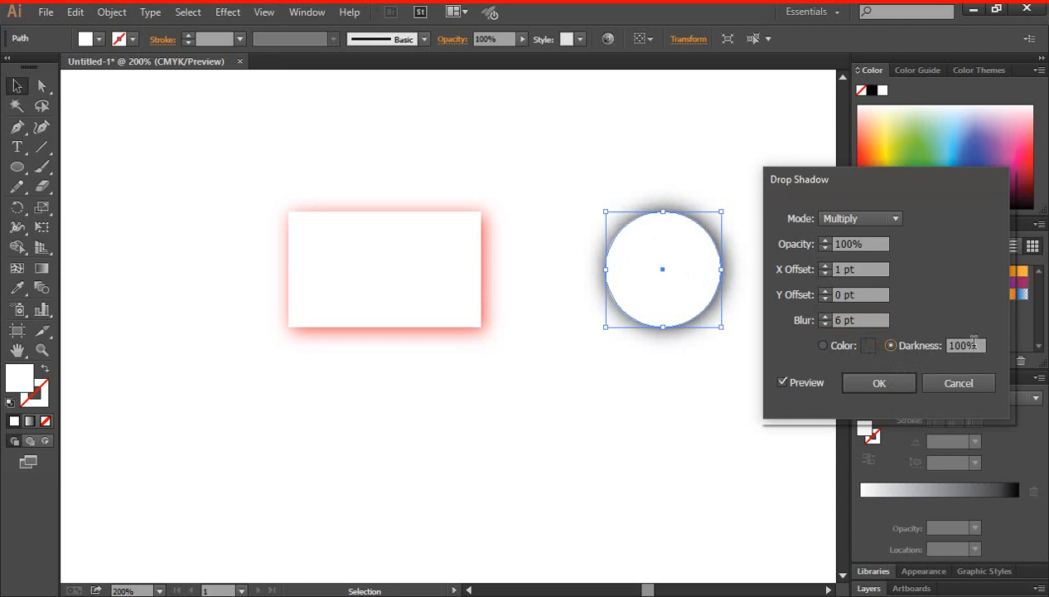
{"action": "left_click_drag", "start_coordinate": [966, 348], "coordinate": [948, 350]}
{"action": "type", "text": "94"}
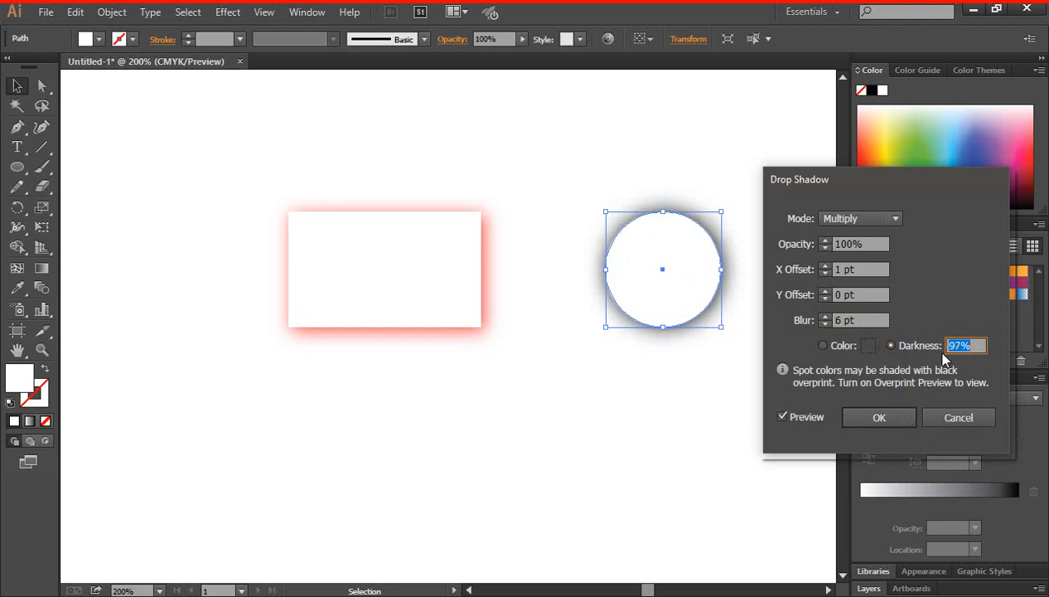
{"action": "key", "text": "Down"}
{"action": "key", "text": "Down"}
{"action": "key", "text": "Down"}
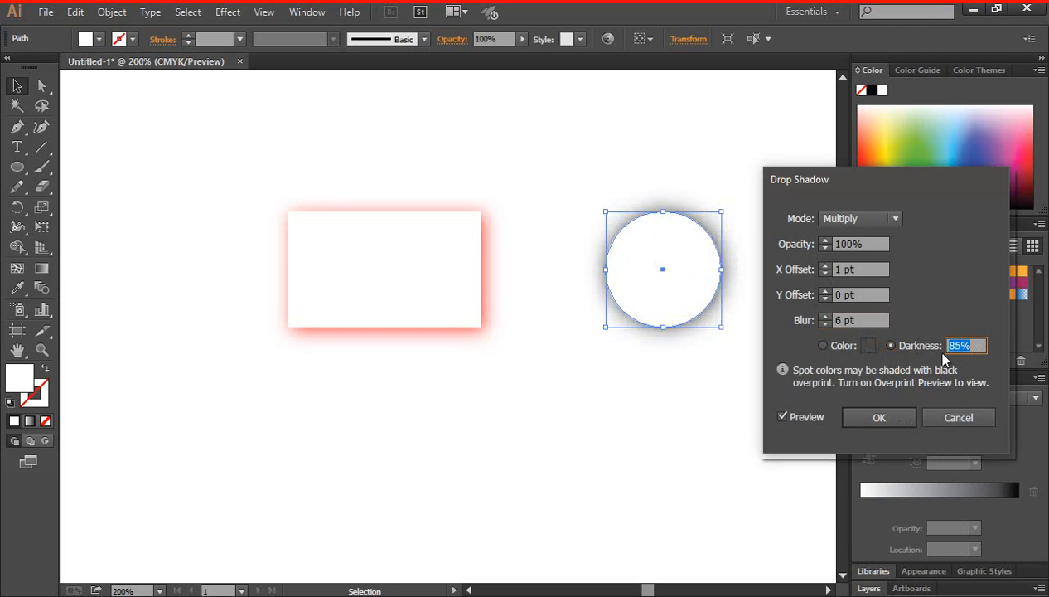
Set the circle shadow's darkness back to 100%.
{"action": "key", "text": "Down"}
{"action": "key", "text": "Down"}
{"action": "key", "text": "Up"}
{"action": "key", "text": "Up"}
{"action": "key", "text": "Up"}
{"action": "key", "text": "Up"}
{"action": "key", "text": "Up"}
{"action": "key", "text": "Up"}
{"action": "key", "text": "Up"}
{"action": "key", "text": "Up"}
{"action": "key", "text": "Up"}
{"action": "key", "text": "Up"}
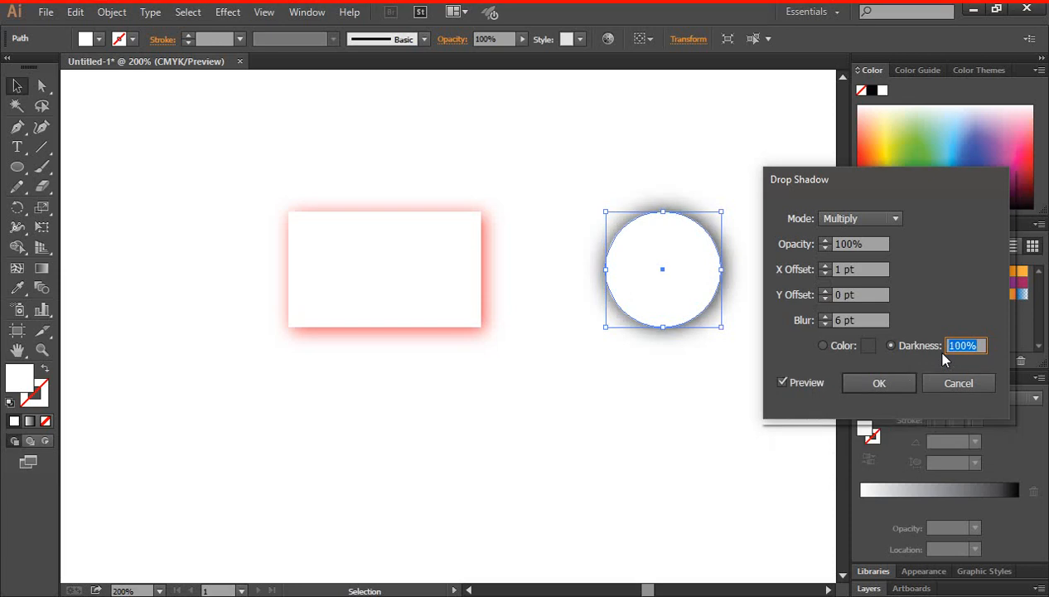
Alternate the circle's shadow between its blue colour and Darkness to compare the two options.
{"action": "left_click", "coordinate": [822, 345]}
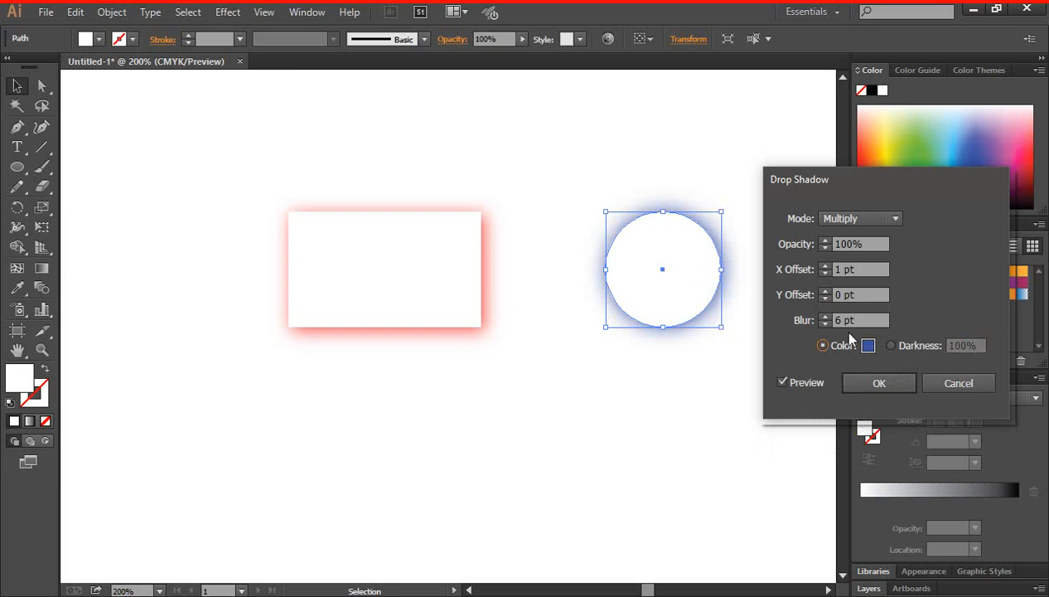
{"action": "left_click", "coordinate": [891, 345]}
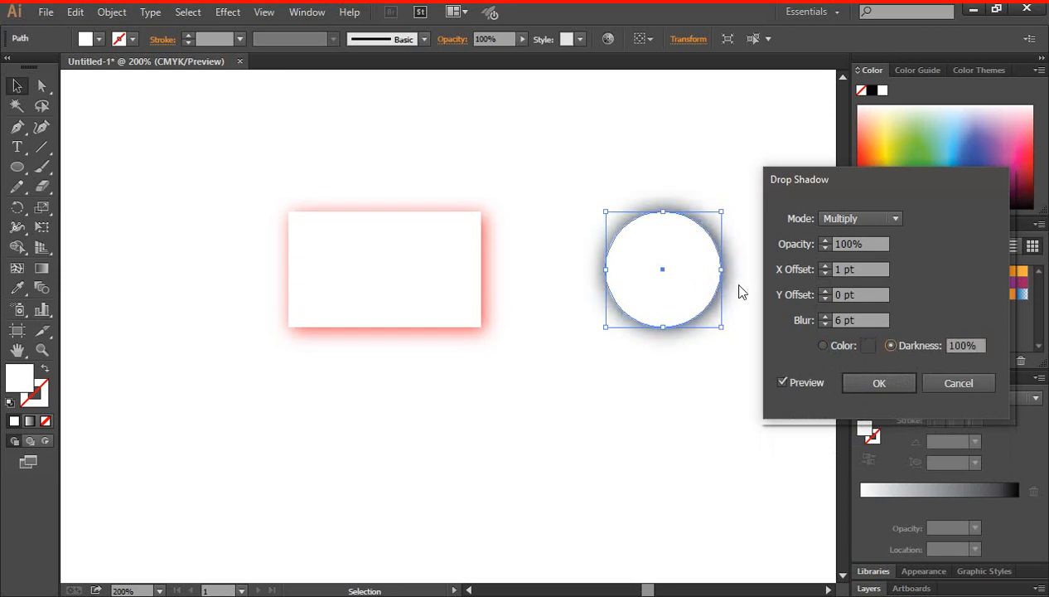
{"action": "left_click", "coordinate": [823, 345]}
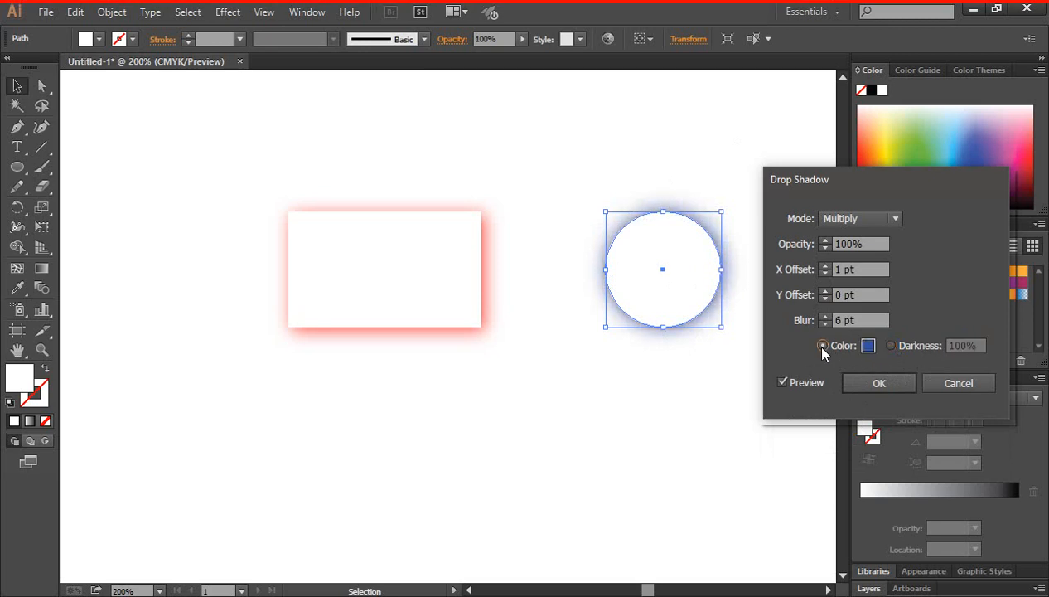
Choose Darkness at 100% for the circle's shadow, apply the Drop Shadow effect and deselect the circle.
{"action": "left_click", "coordinate": [890, 346]}
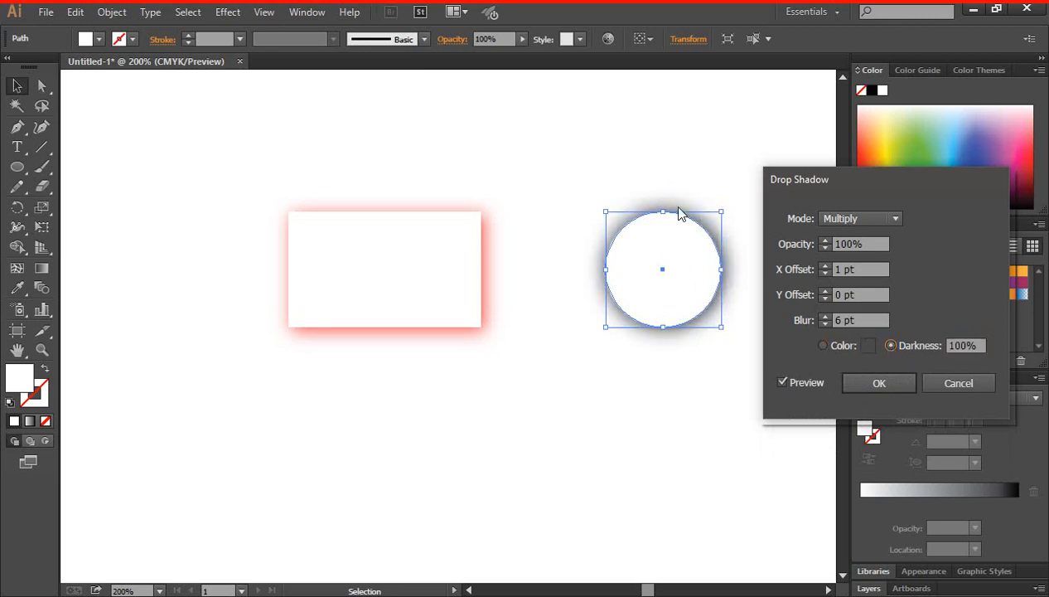
{"action": "left_click", "coordinate": [895, 383]}
{"action": "left_click", "coordinate": [743, 389]}
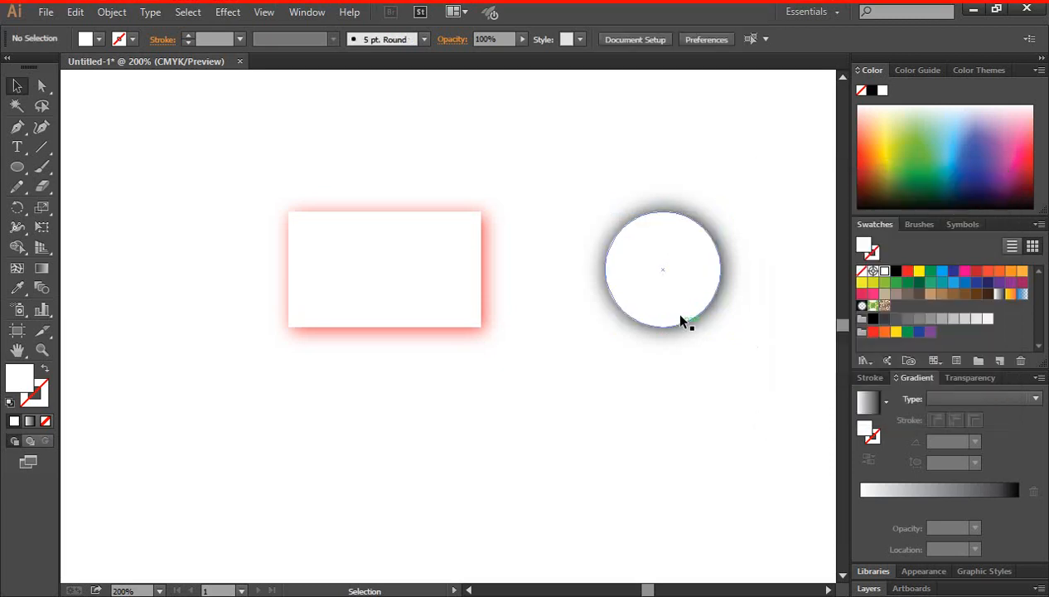
Move the circle closer to the rectangle and inspect both shadows at 300% zoom.
{"action": "left_click_drag", "start_coordinate": [681, 321], "coordinate": [633, 321]}
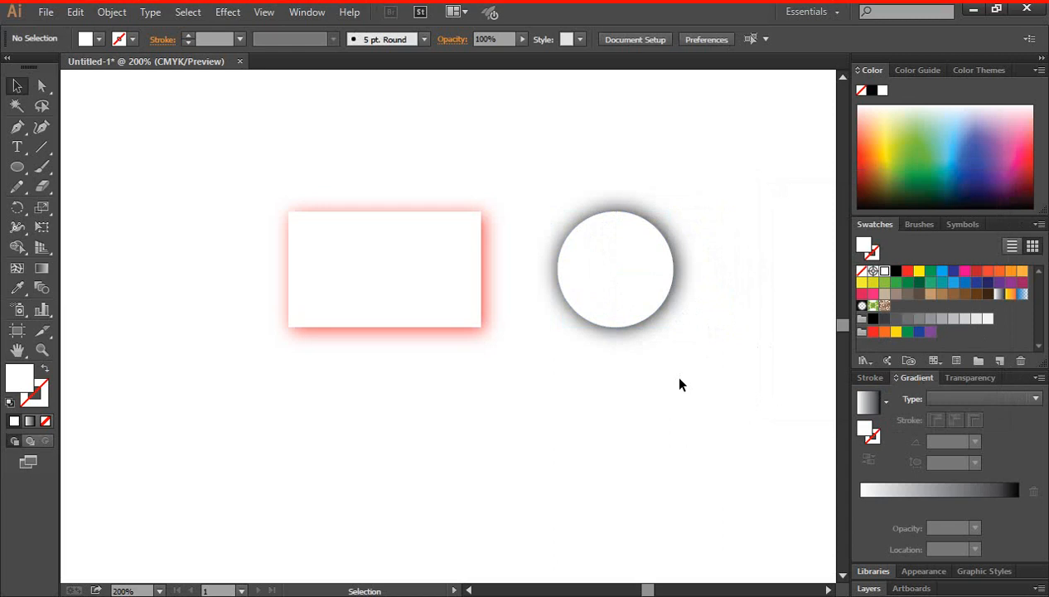
{"action": "left_click", "coordinate": [450, 388], "text": "ctrl"}
{"action": "left_click_drag", "start_coordinate": [534, 288], "coordinate": [508, 480]}
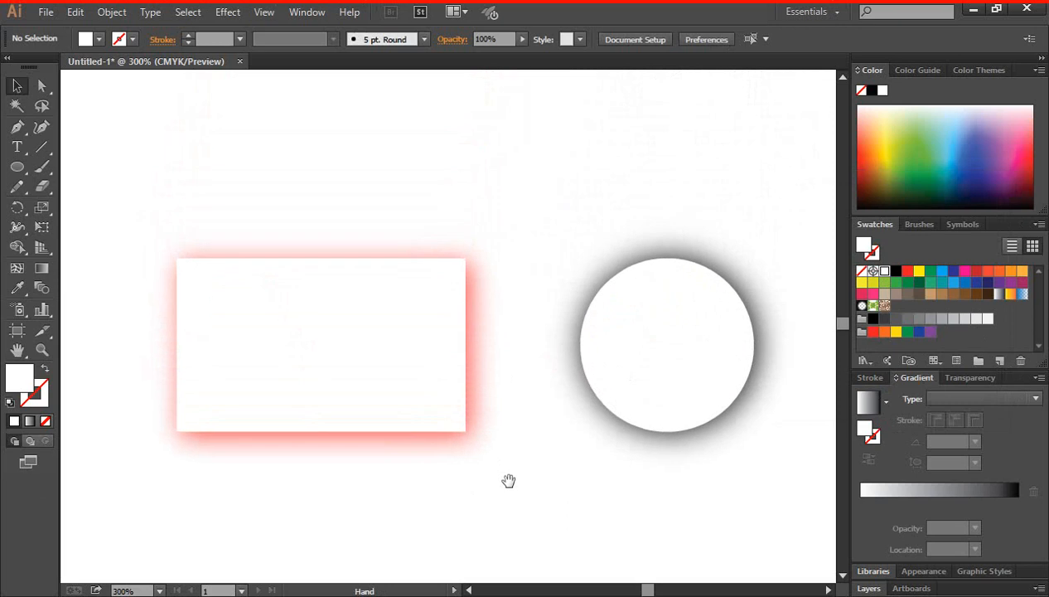
{"action": "key", "text": "ctrl+minus"}
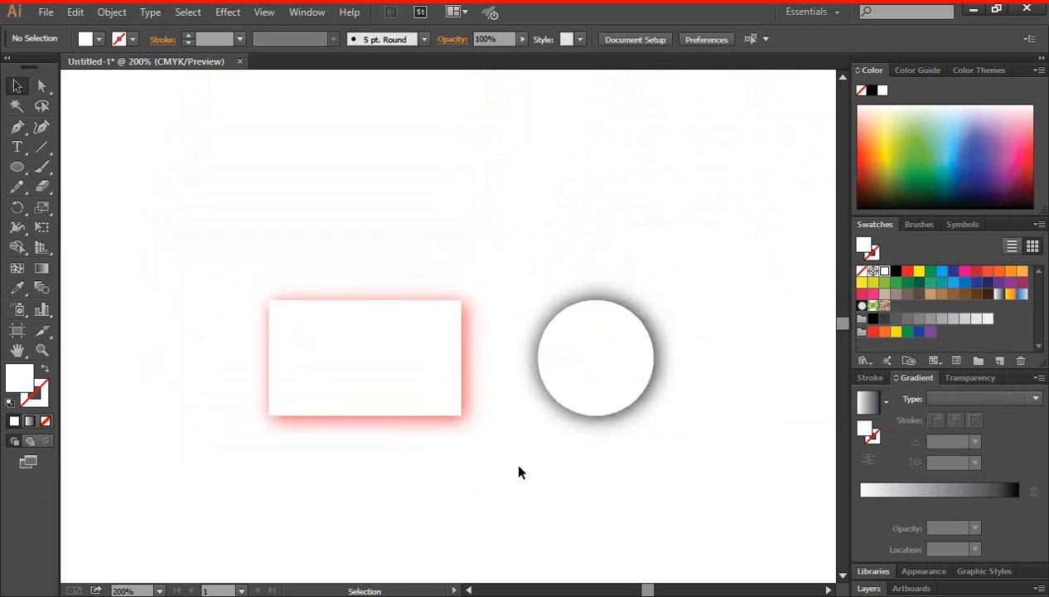
Add the text "GFX PEOPLE" above the rectangle and finish editing it.
{"action": "left_click", "coordinate": [16, 147]}
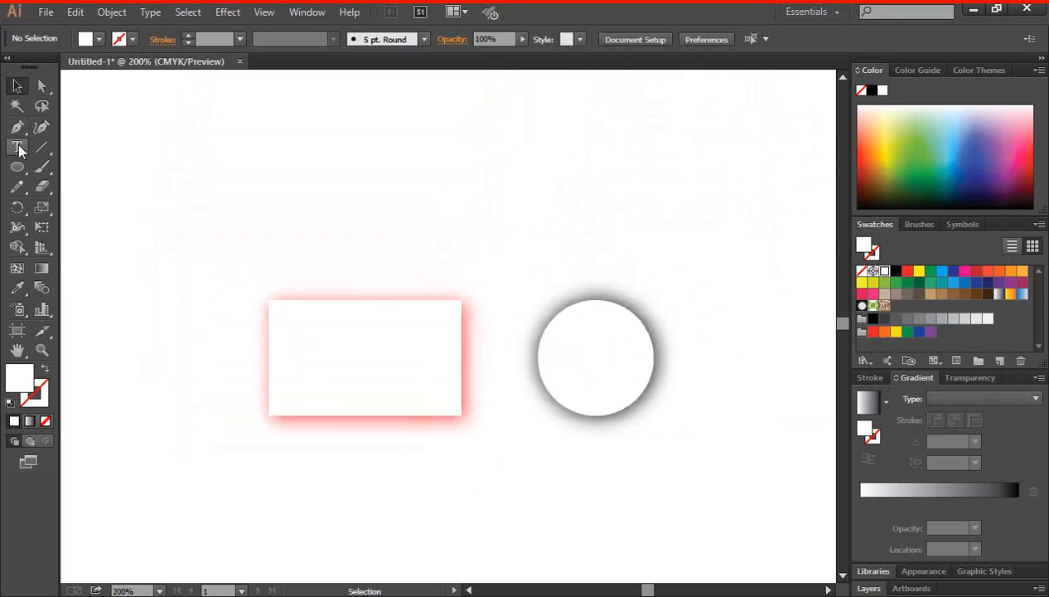
{"action": "left_click", "coordinate": [336, 201]}
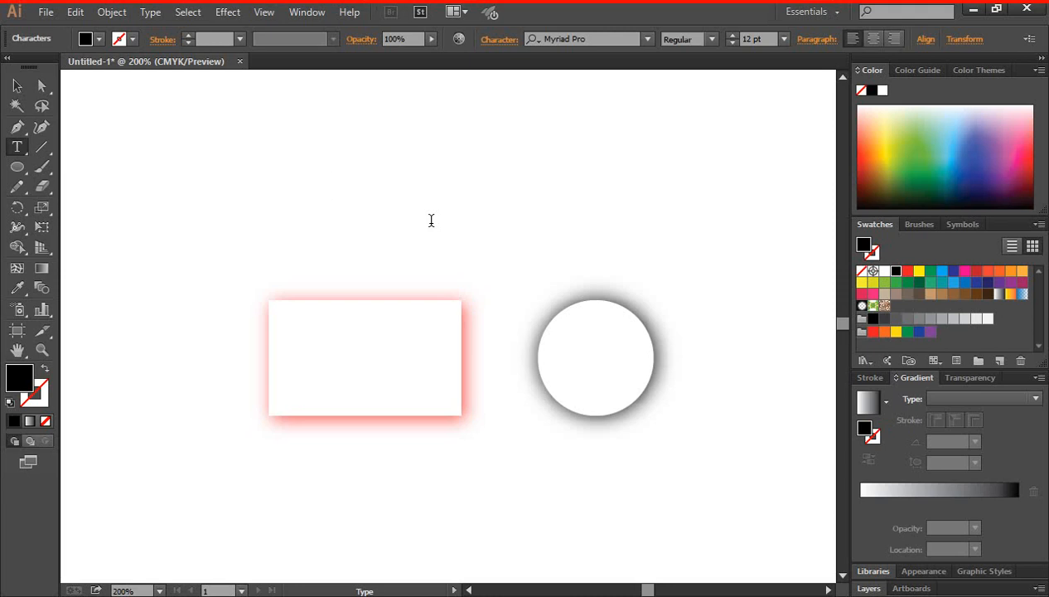
{"action": "type", "text": "GD"}
{"action": "key", "text": "BackSpace"}
{"action": "type", "text": "FX PEO"}
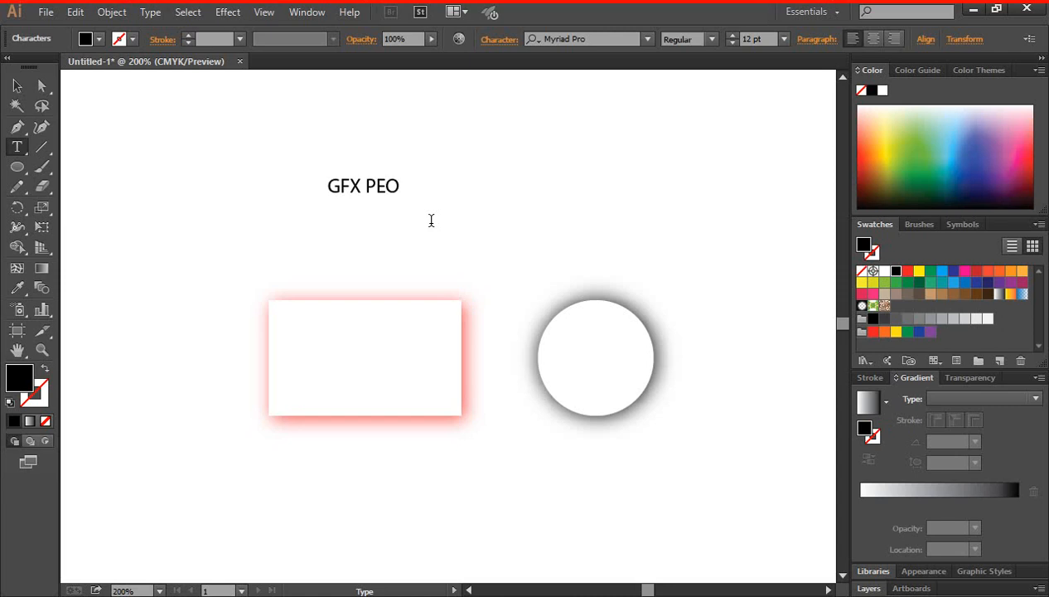
{"action": "type", "text": "PLE"}
{"action": "key", "text": "Escape"}
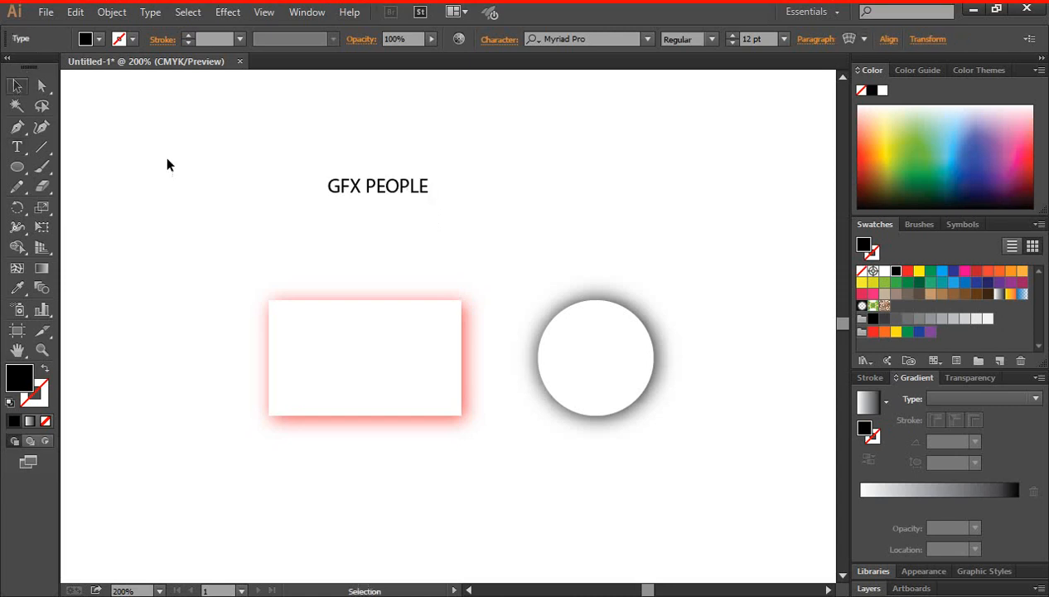
Enlarge the text to about 26 pt, set its font to Arial Bold and centre it roughly above the two shapes.
{"action": "left_click_drag", "start_coordinate": [430, 198], "coordinate": [518, 195]}
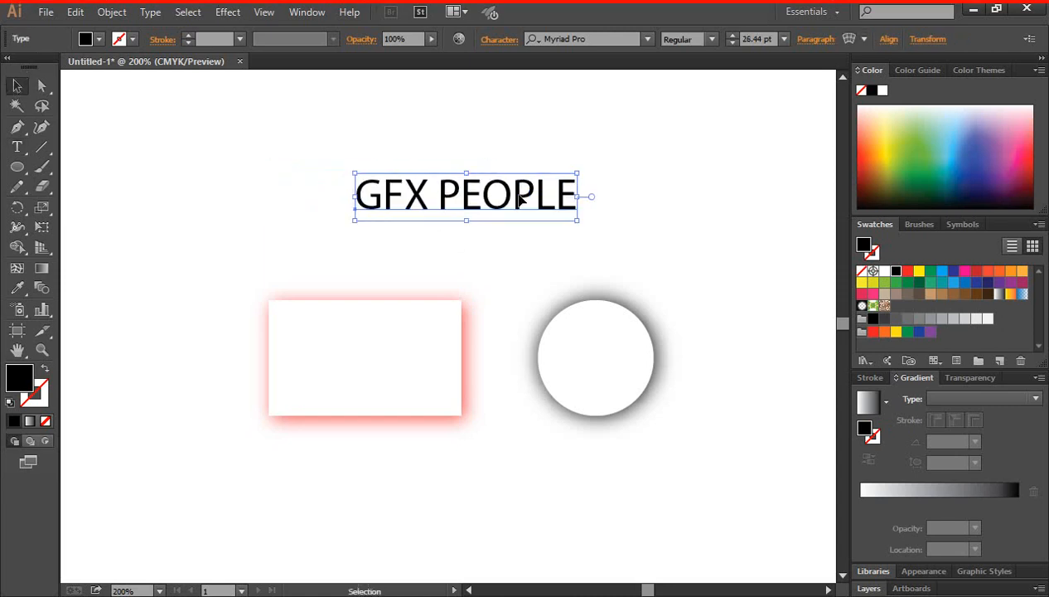
{"action": "left_click", "coordinate": [613, 39]}
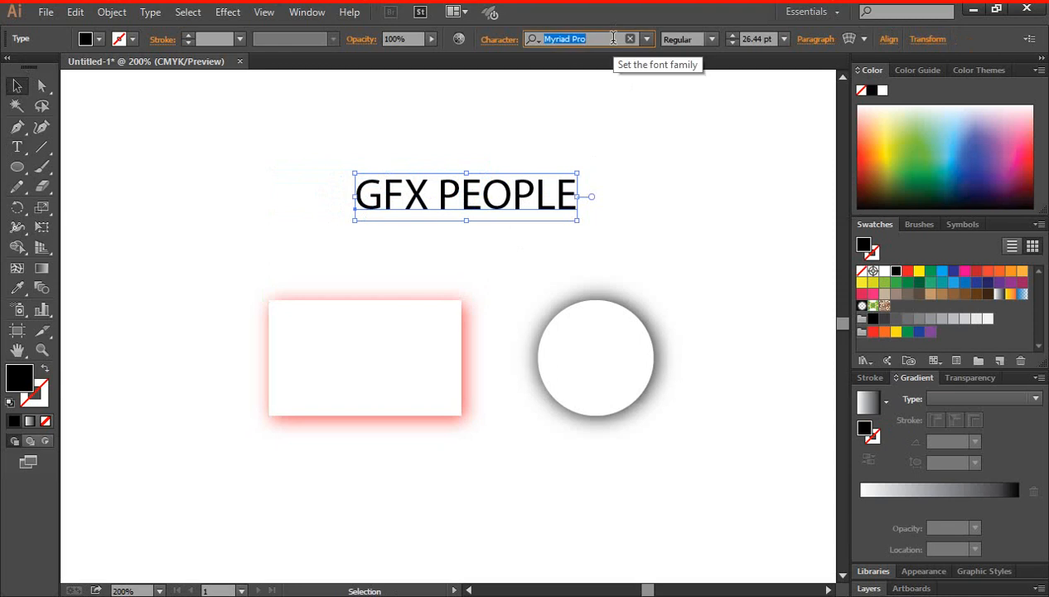
{"action": "type", "text": "ARIAL"}
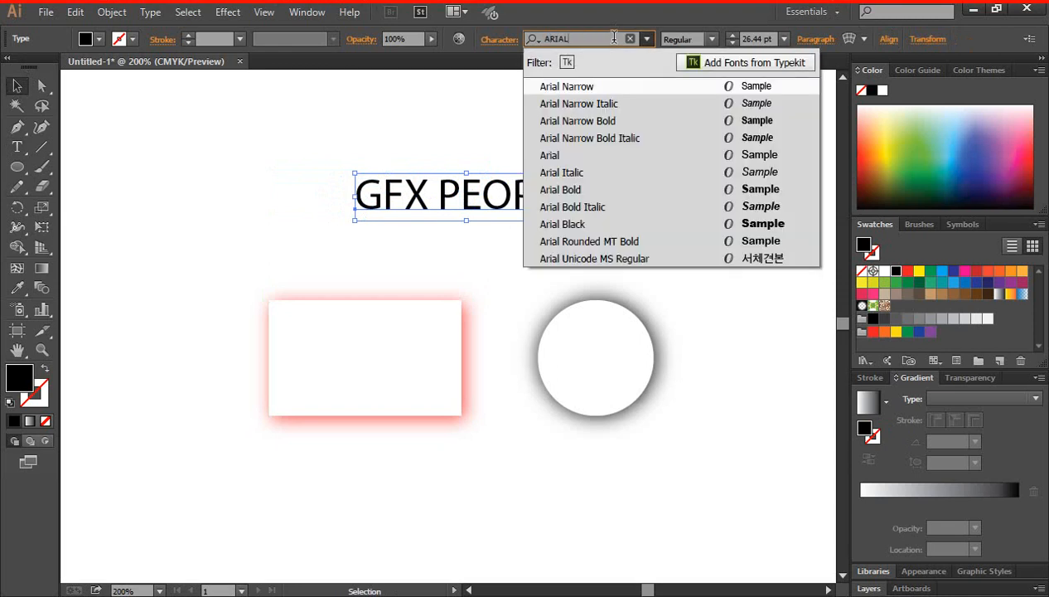
{"action": "left_click", "coordinate": [618, 189]}
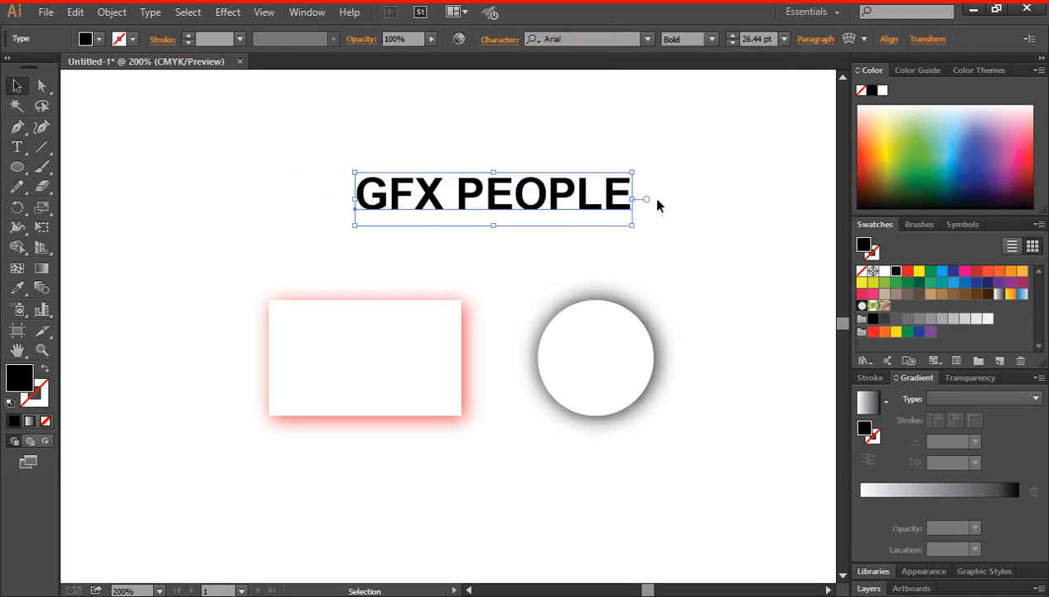
{"action": "left_click_drag", "start_coordinate": [520, 208], "coordinate": [501, 207]}
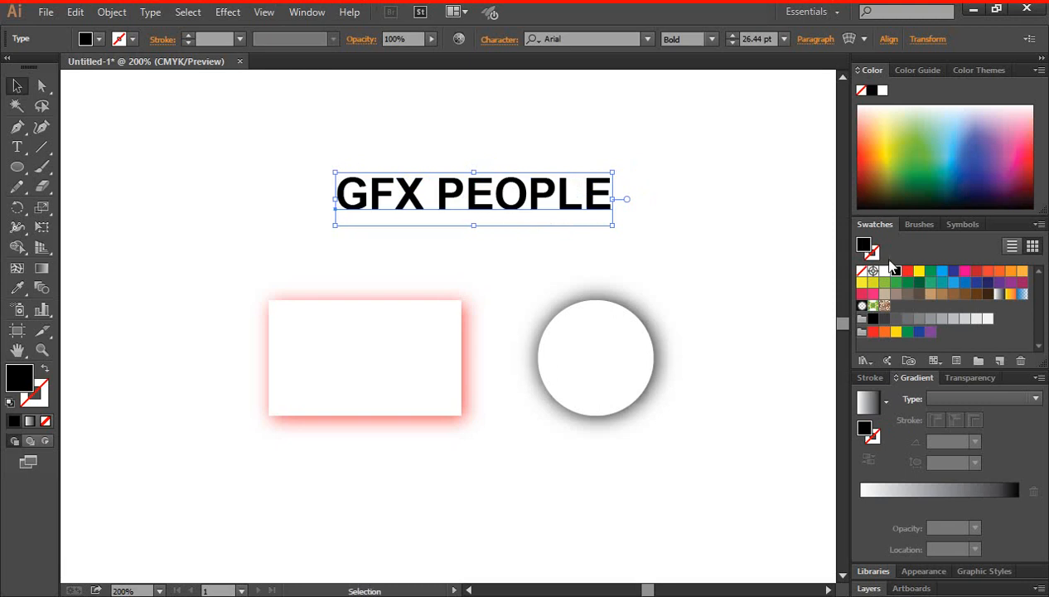
Fill the text with white and start a Drop Shadow effect on it with the preview on.
{"action": "left_click", "coordinate": [884, 271]}
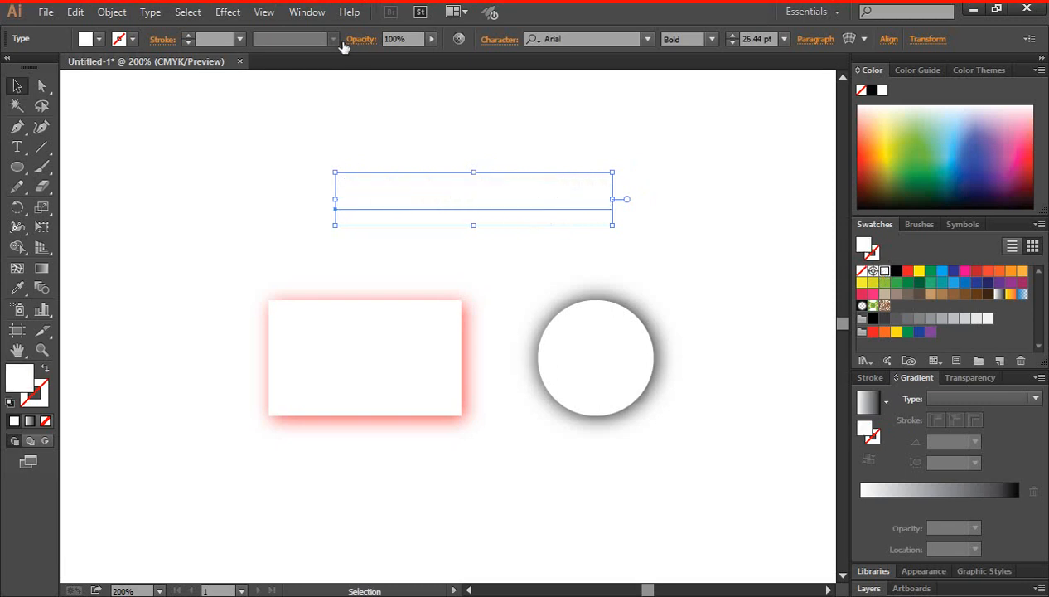
{"action": "left_click", "coordinate": [225, 12]}
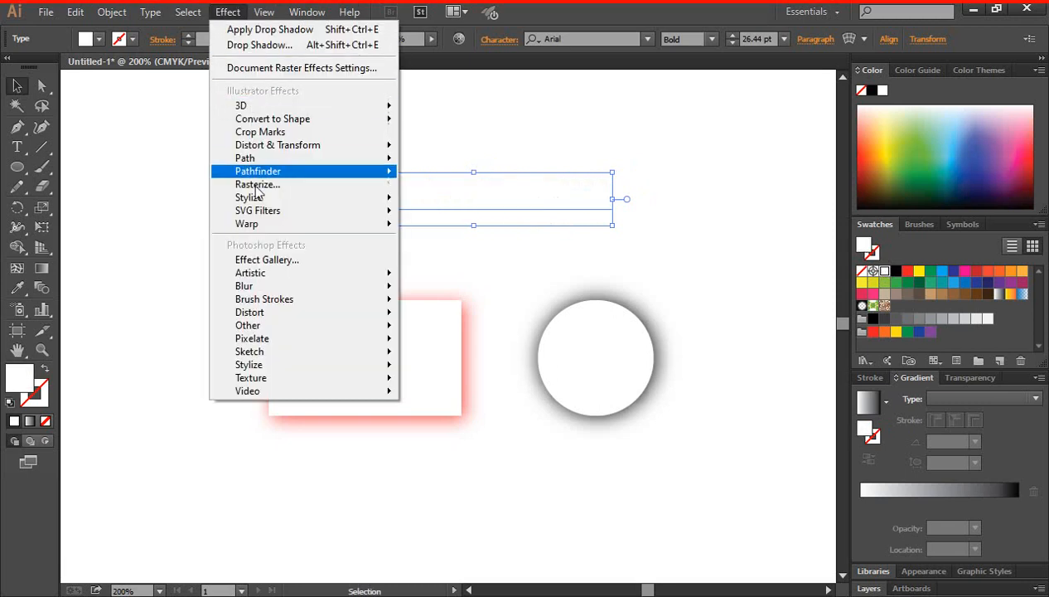
{"action": "mouse_move", "coordinate": [321, 200]}
{"action": "left_click", "coordinate": [444, 199]}
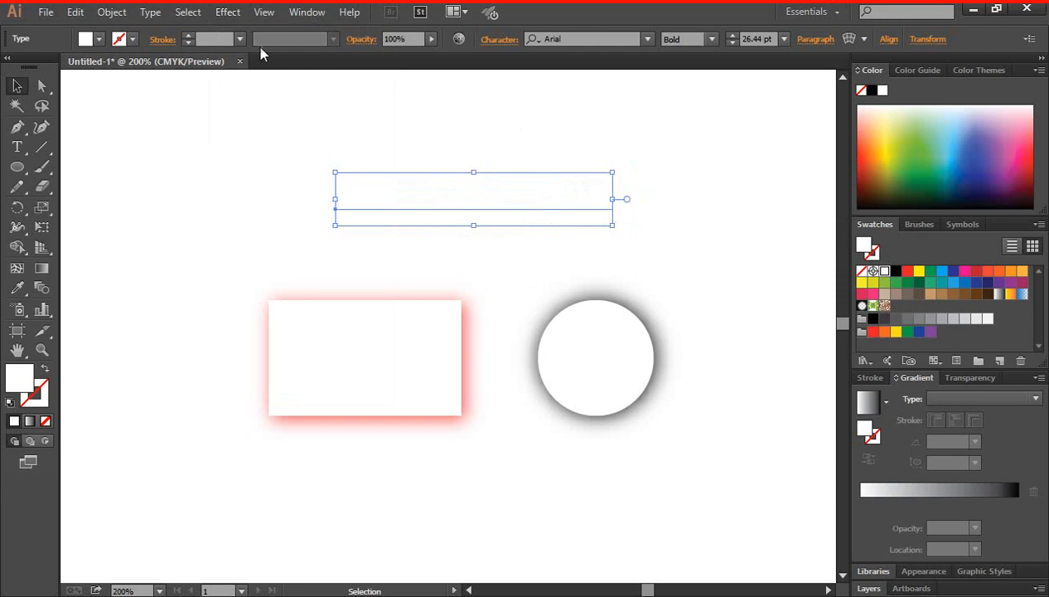
{"action": "left_click", "coordinate": [229, 13]}
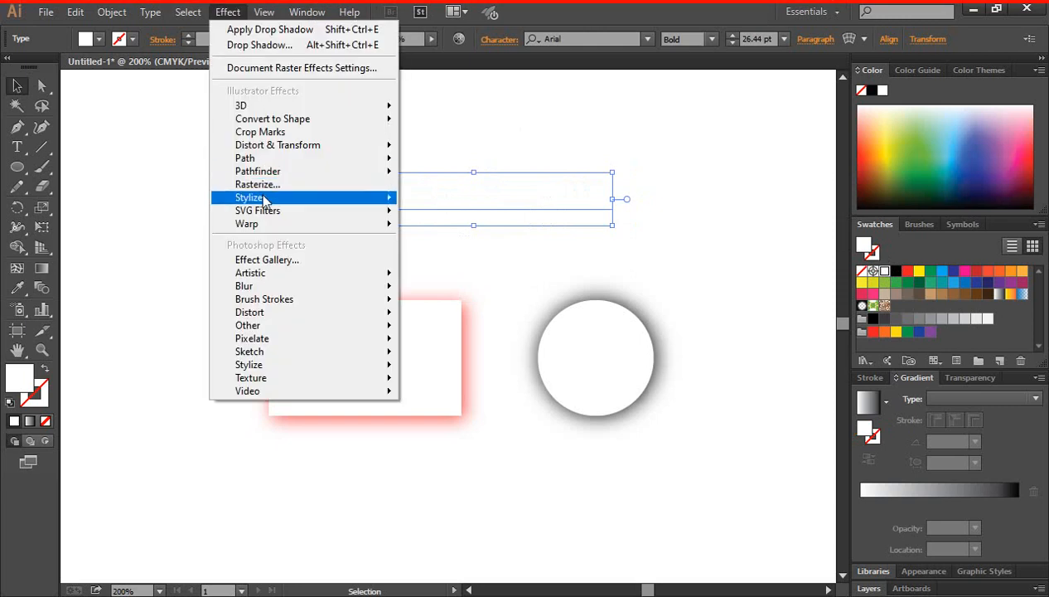
{"action": "mouse_move", "coordinate": [315, 197]}
{"action": "left_click", "coordinate": [455, 200]}
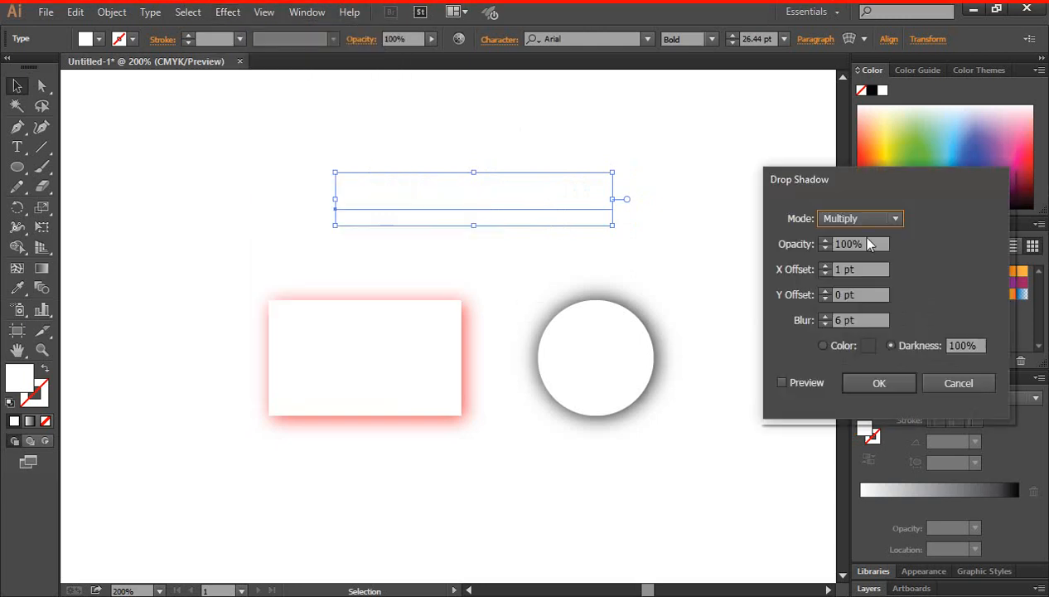
{"action": "left_click", "coordinate": [782, 383]}
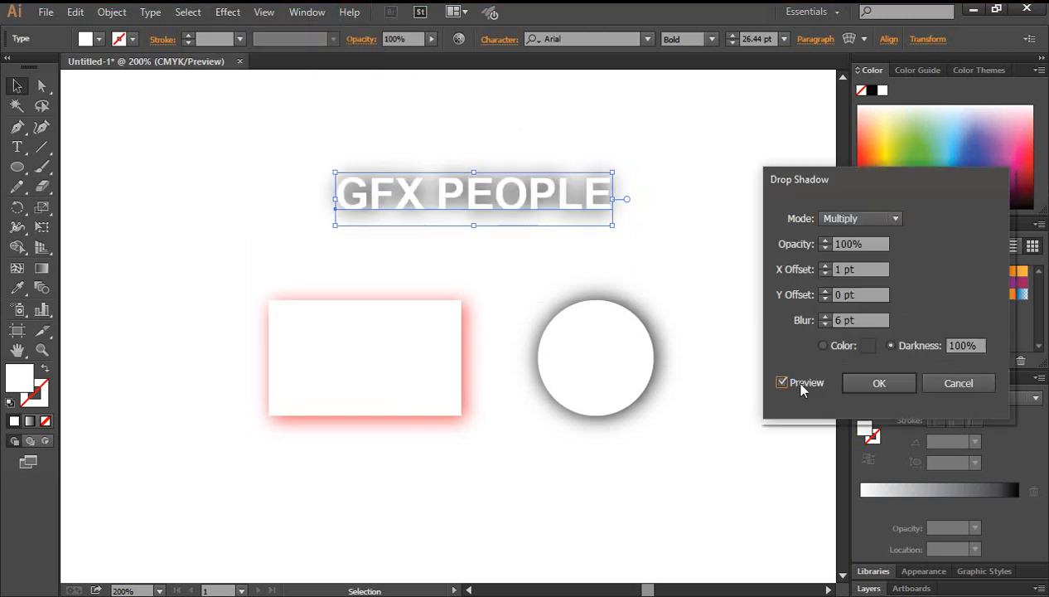
Try the text shadow's blur at 3 pt and at 9 pt to compare the softness.
{"action": "left_click", "coordinate": [825, 324]}
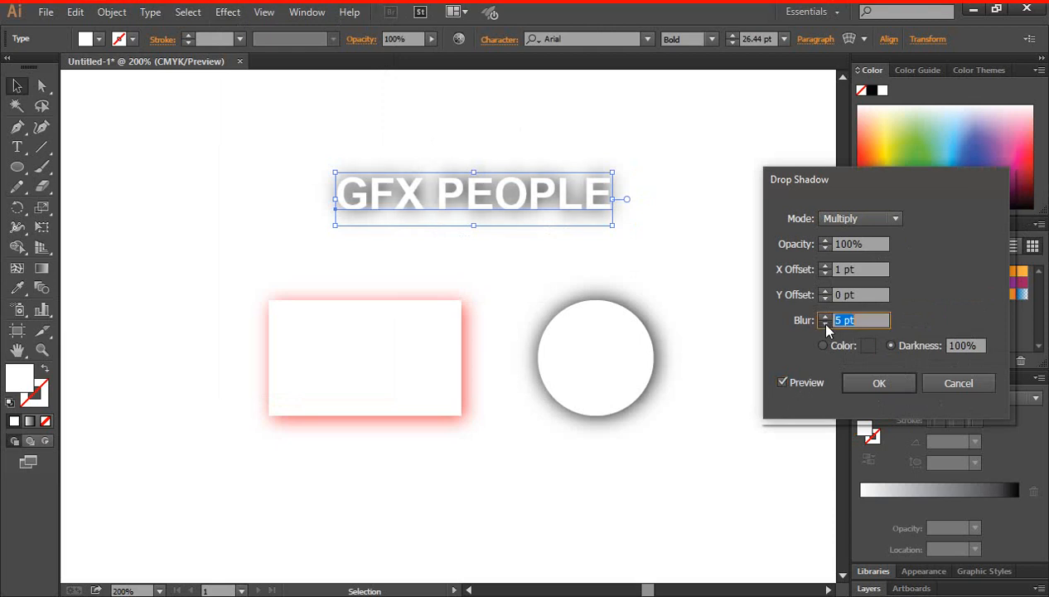
{"action": "left_click", "coordinate": [825, 324]}
{"action": "left_click", "coordinate": [825, 324]}
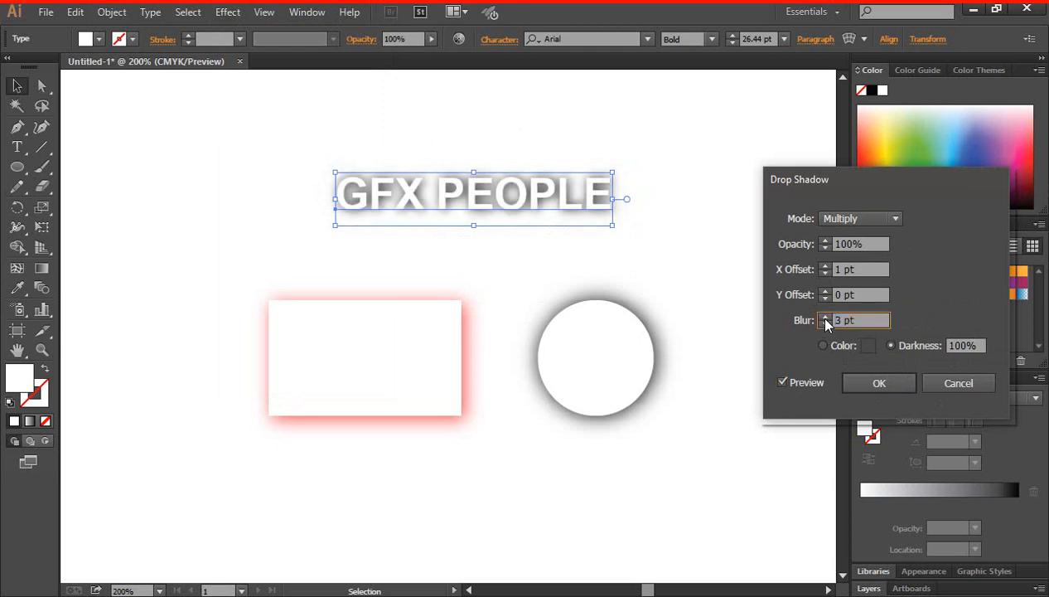
{"action": "left_click", "coordinate": [825, 319]}
{"action": "left_click", "coordinate": [825, 319]}
{"action": "left_click", "coordinate": [825, 319]}
{"action": "left_click", "coordinate": [825, 319]}
{"action": "left_click", "coordinate": [826, 319]}
{"action": "left_click", "coordinate": [825, 319]}
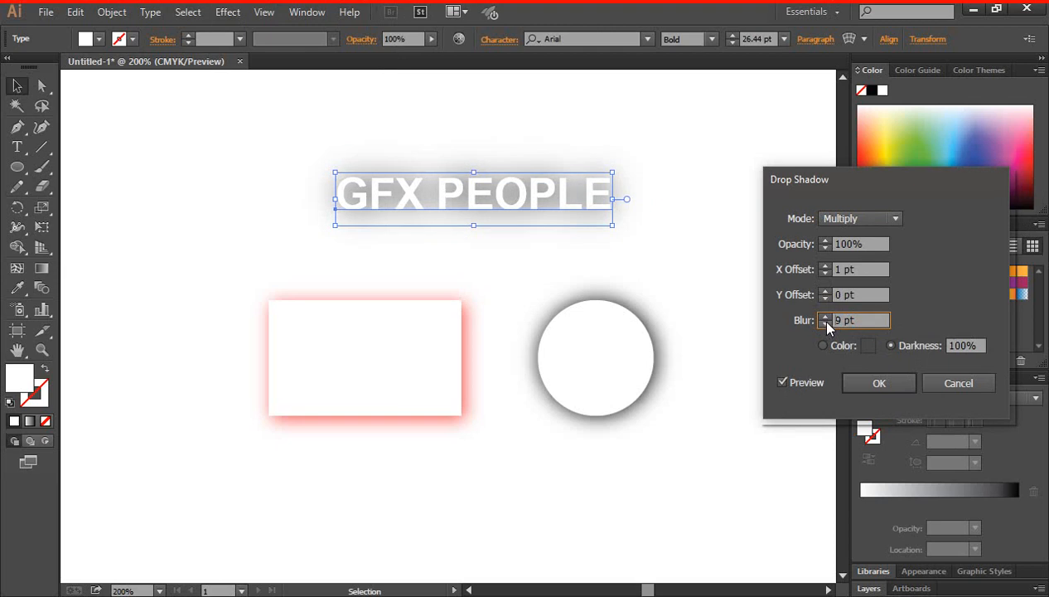
Reduce the text shadow's blur to 2 pt.
{"action": "left_click", "coordinate": [826, 324]}
{"action": "left_click", "coordinate": [826, 323]}
{"action": "left_click", "coordinate": [826, 323]}
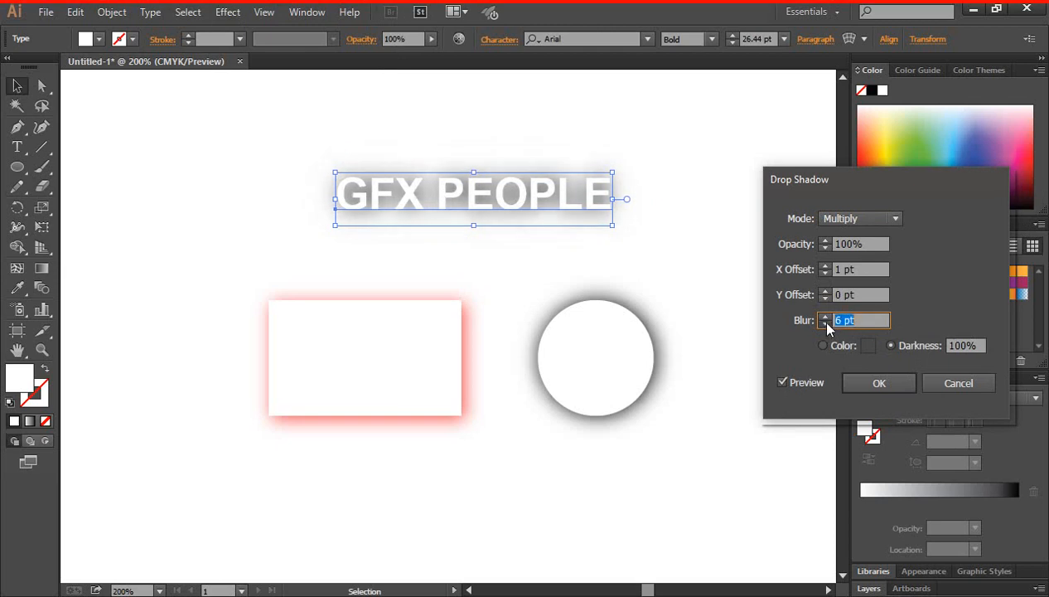
{"action": "left_click", "coordinate": [826, 323]}
{"action": "left_click", "coordinate": [826, 324]}
{"action": "left_click", "coordinate": [826, 323]}
{"action": "left_click", "coordinate": [826, 323]}
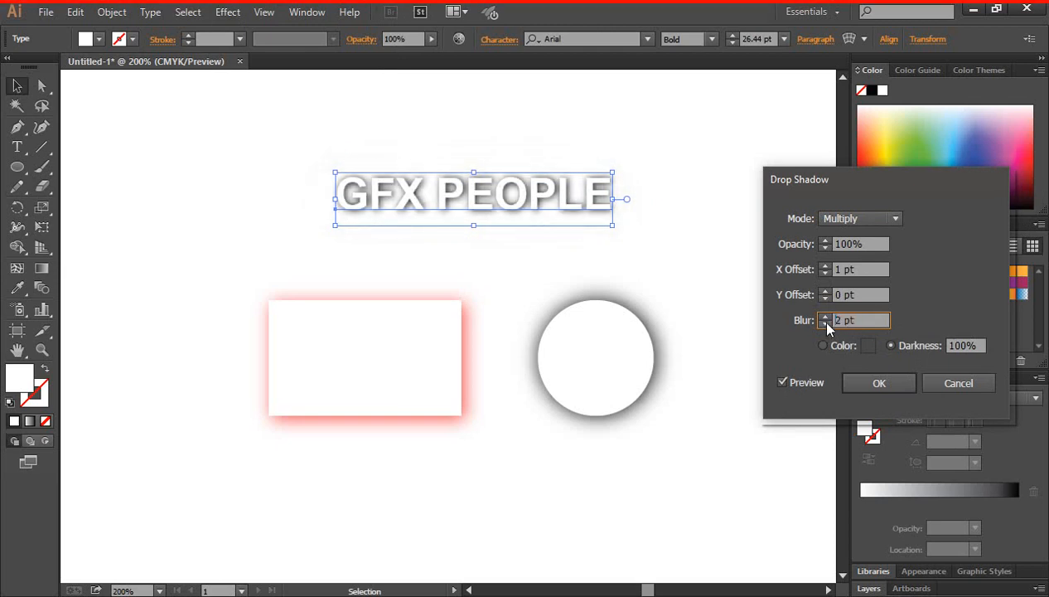
Set the text shadow's opacity to 97%, try a 1 pt Y offset, return it to 0 pt and apply the effect.
{"action": "left_click", "coordinate": [826, 247]}
{"action": "left_click", "coordinate": [827, 248]}
{"action": "left_click", "coordinate": [826, 290]}
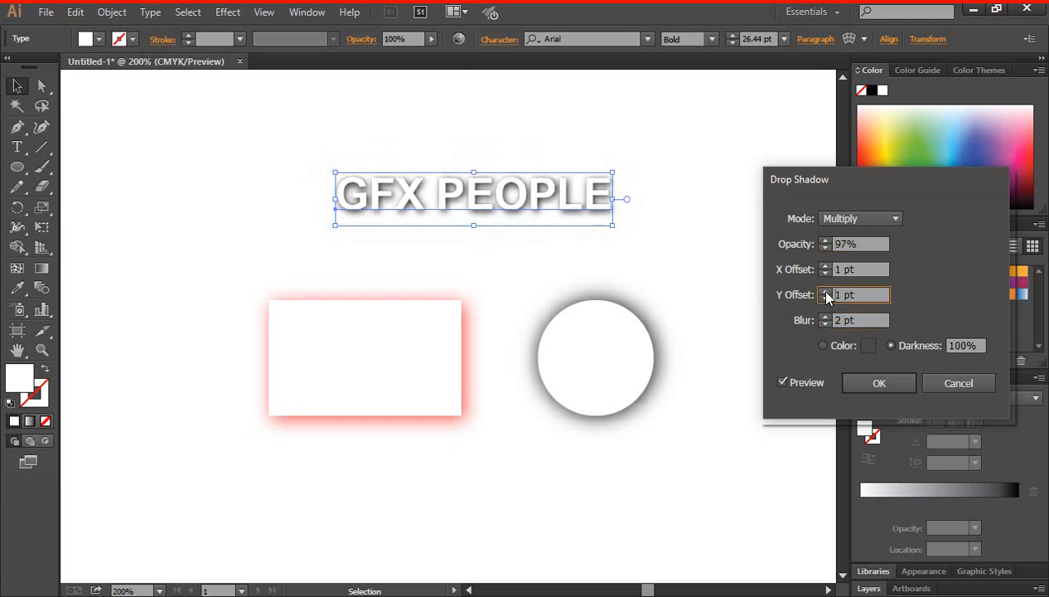
{"action": "left_click", "coordinate": [826, 299]}
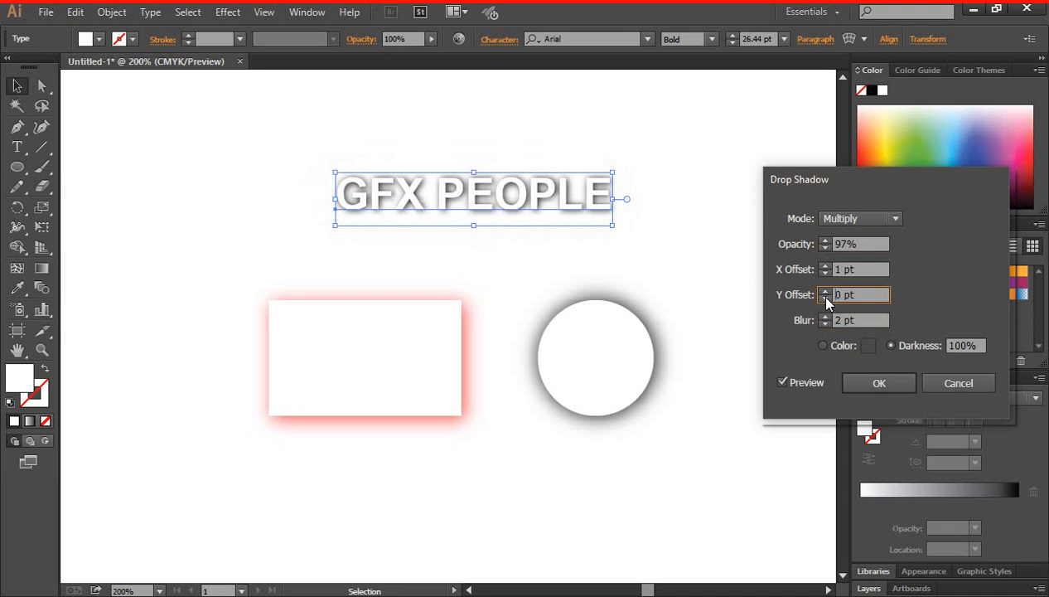
{"action": "left_click", "coordinate": [853, 389]}
Reselect the shadowed text, scale it up to about 41 pt and nudge it slightly down.
{"action": "left_click", "coordinate": [599, 241]}
{"action": "left_click_drag", "start_coordinate": [625, 259], "coordinate": [534, 195]}
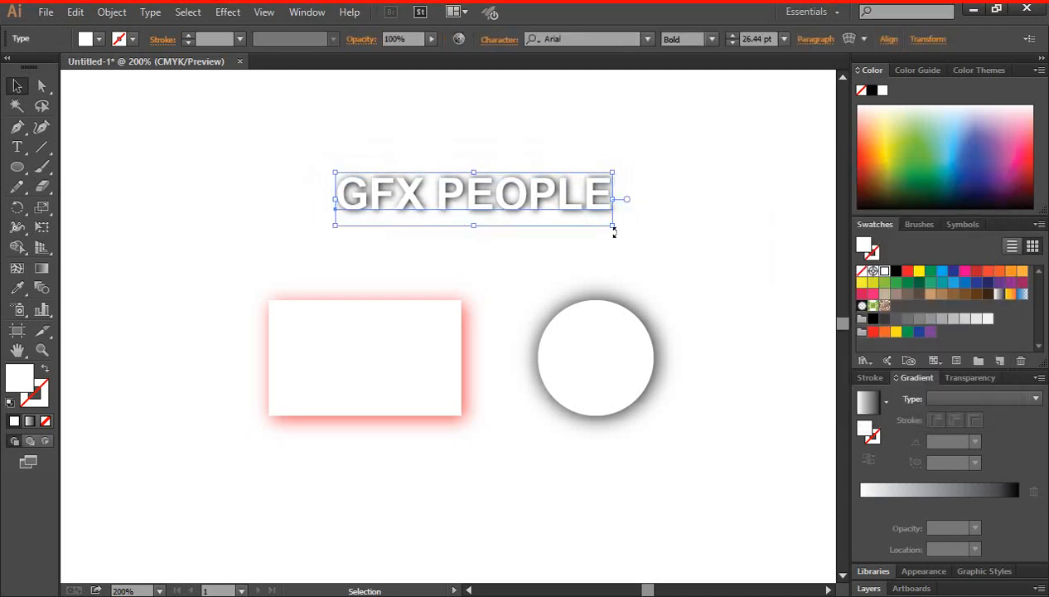
{"action": "left_click_drag", "start_coordinate": [613, 232], "coordinate": [688, 240]}
{"action": "left_click_drag", "start_coordinate": [580, 201], "coordinate": [581, 212]}
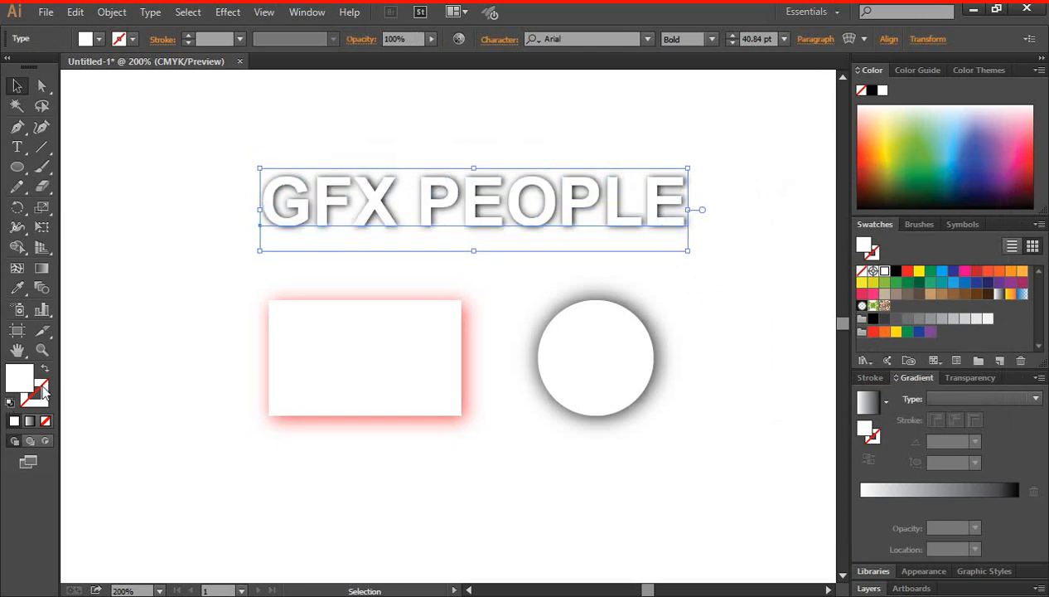
Give the text a dark blue stroke and deselect it.
{"action": "left_click", "coordinate": [40, 393]}
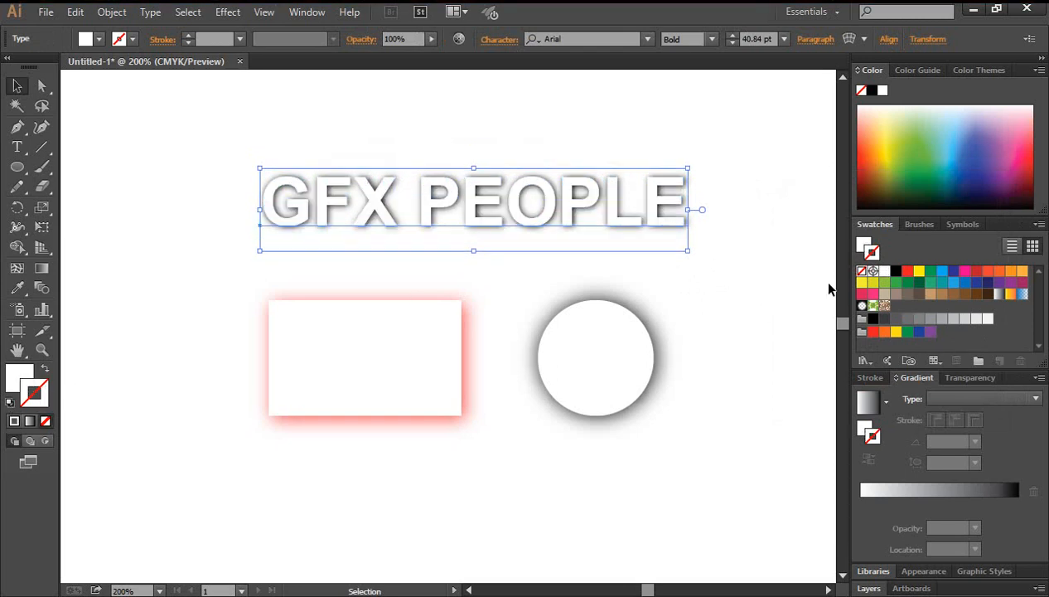
{"action": "left_click", "coordinate": [954, 272]}
{"action": "left_click", "coordinate": [779, 296]}
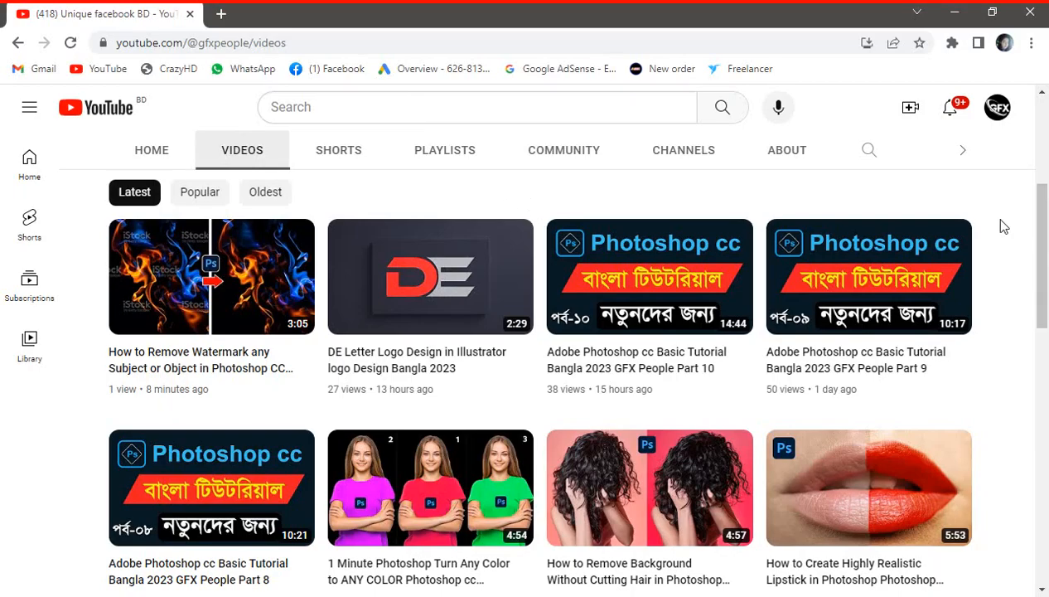
{"action": "scroll", "coordinate": [1004, 226], "scroll_direction": "down", "scroll_amount": 1}
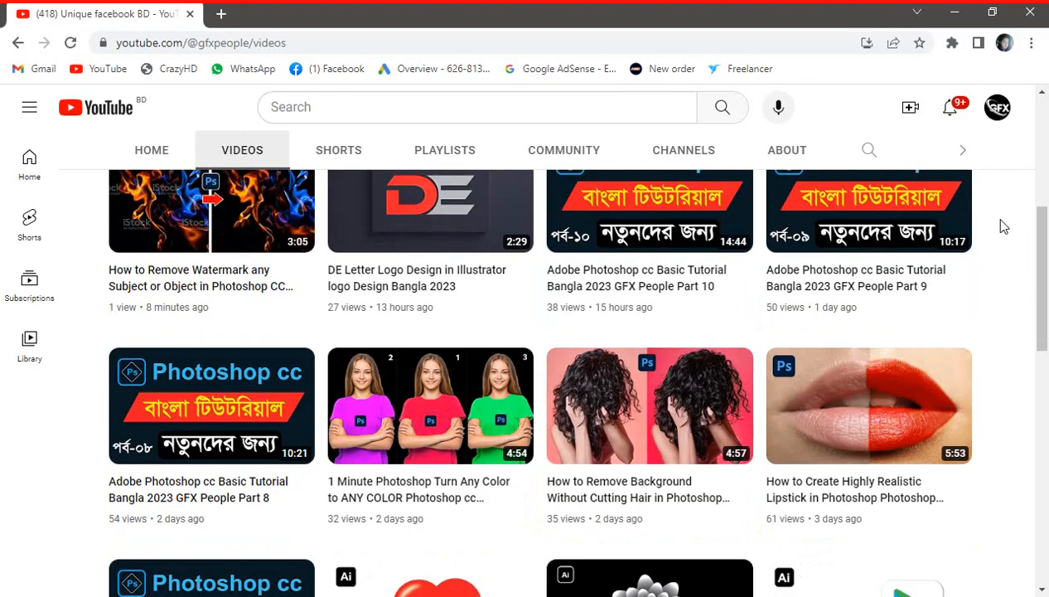
{"action": "scroll", "coordinate": [1018, 275], "scroll_direction": "up", "scroll_amount": 1}
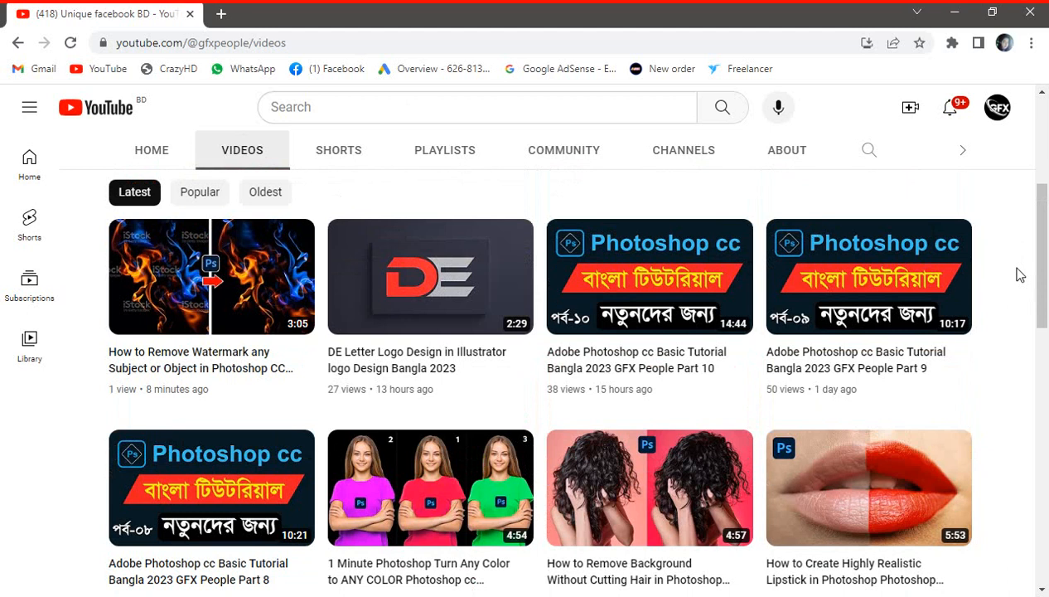